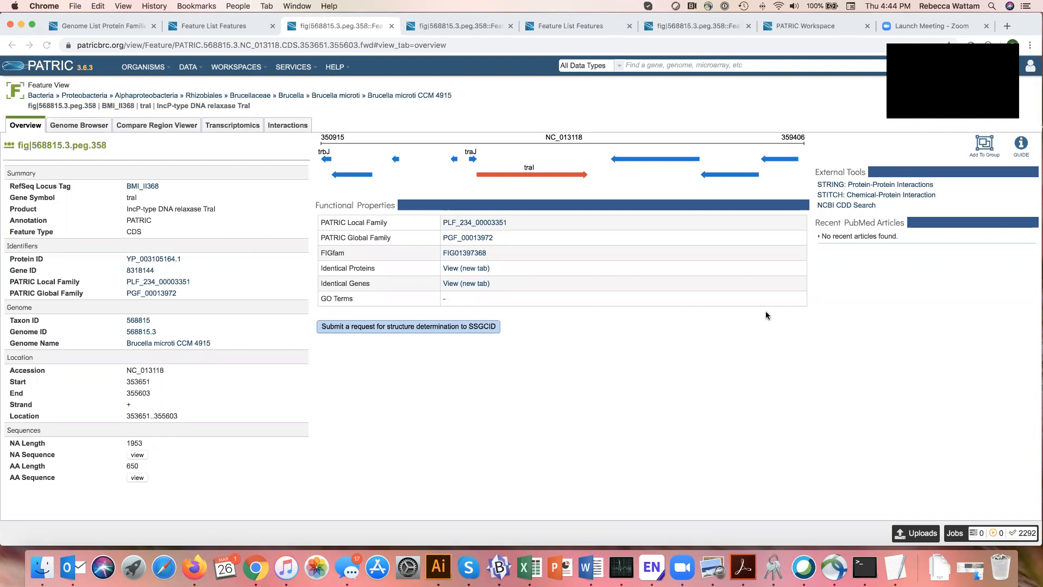
Examine the Brucella microti CCM 4915 block in the protein family heatmap and the feature list for that region.
click(130, 28)
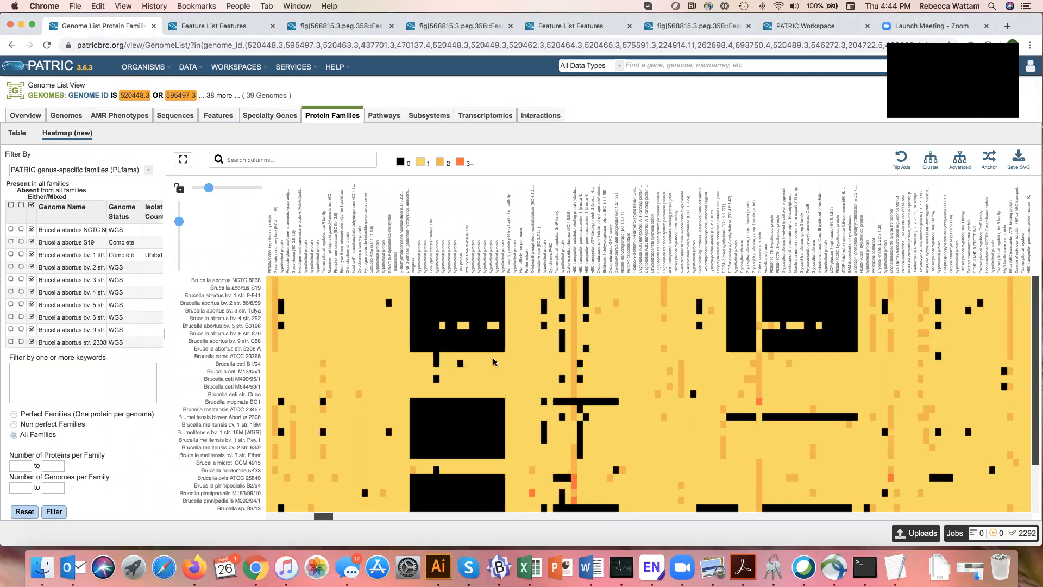
mouse_move(411, 466)
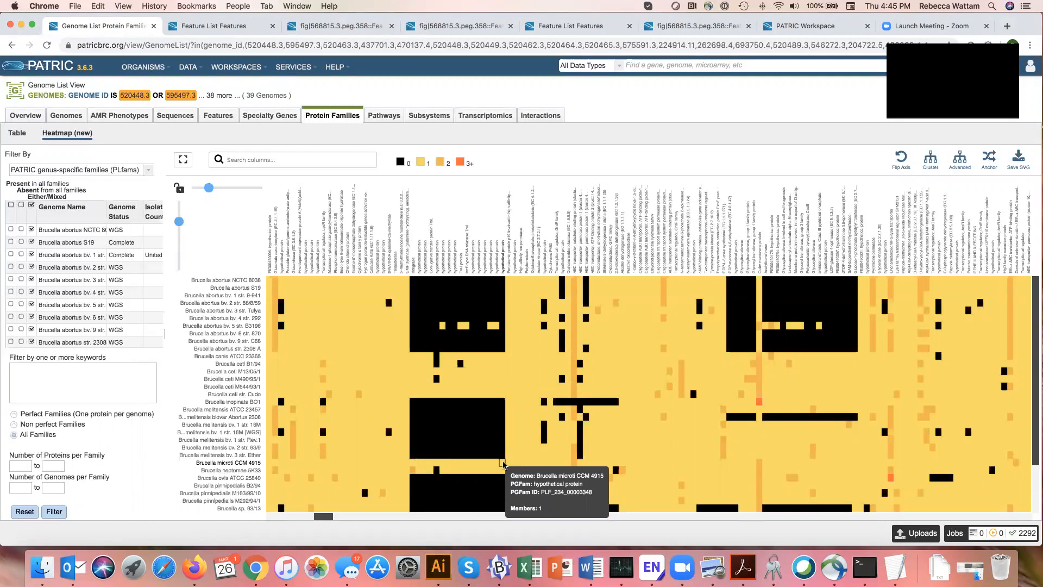
click(208, 26)
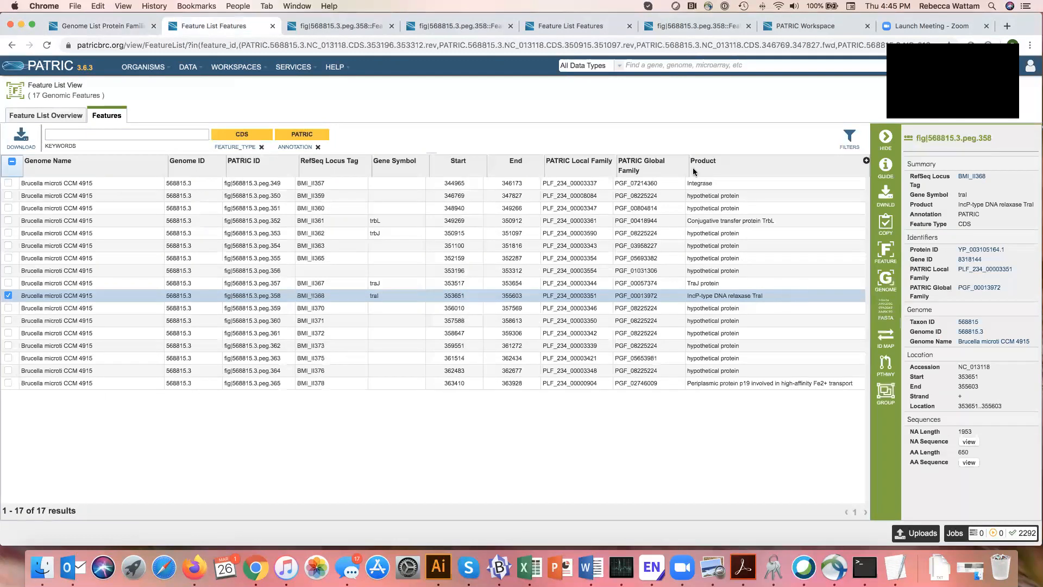
Display the gene fig|568815.3.peg.358 in the genome browser with the surrounding region NC_013118:344961..363924.
click(339, 28)
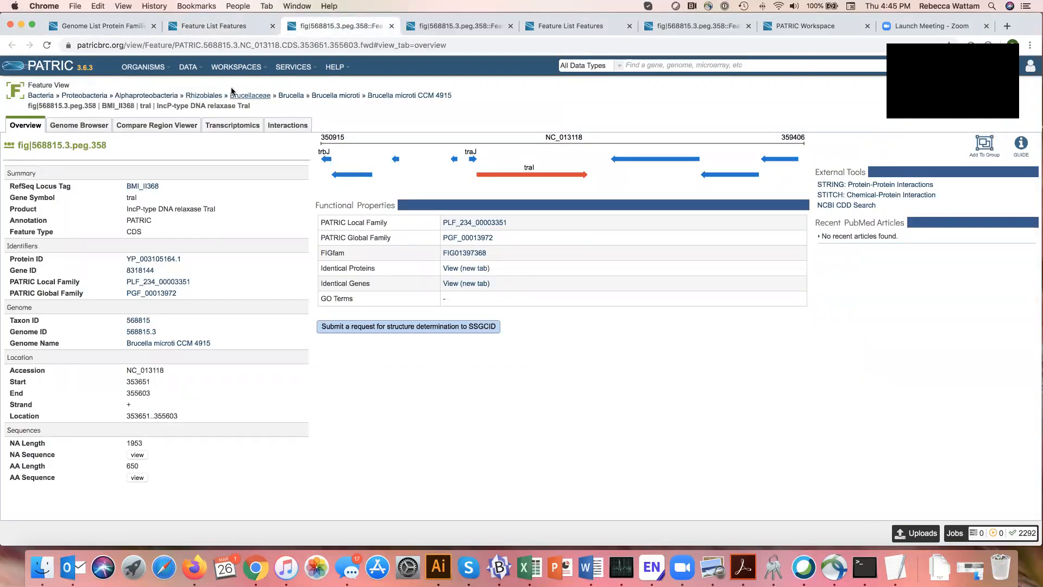
click(75, 127)
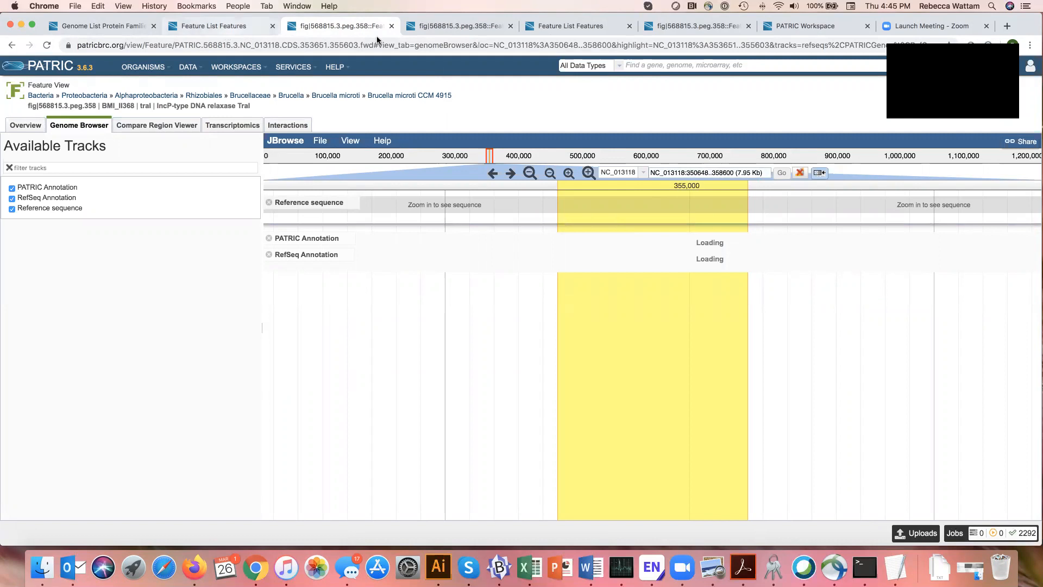
click(452, 27)
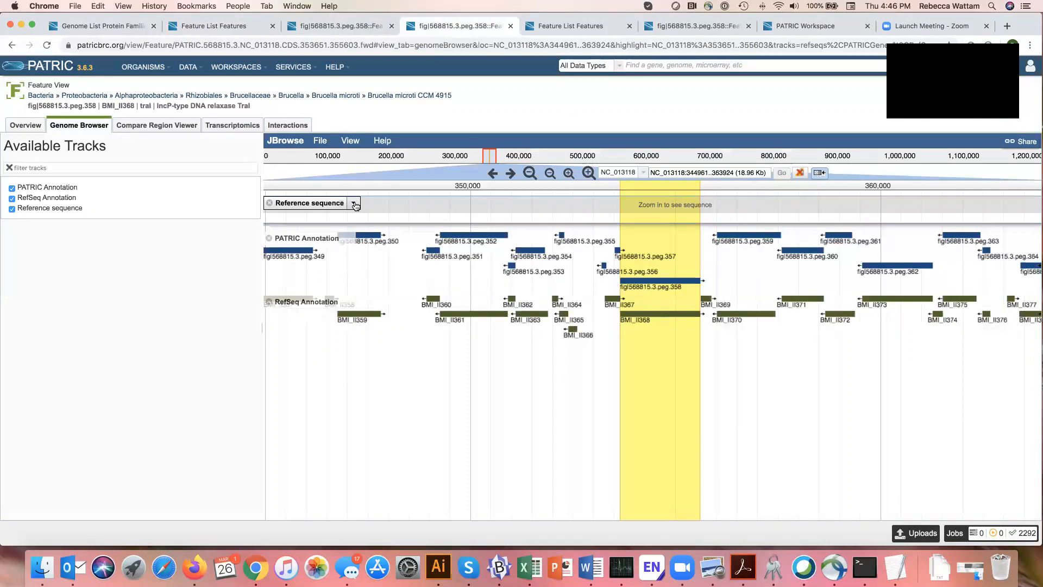
View the reference sequence track's visible region in FASTA format and copy the entire sequence.
click(355, 204)
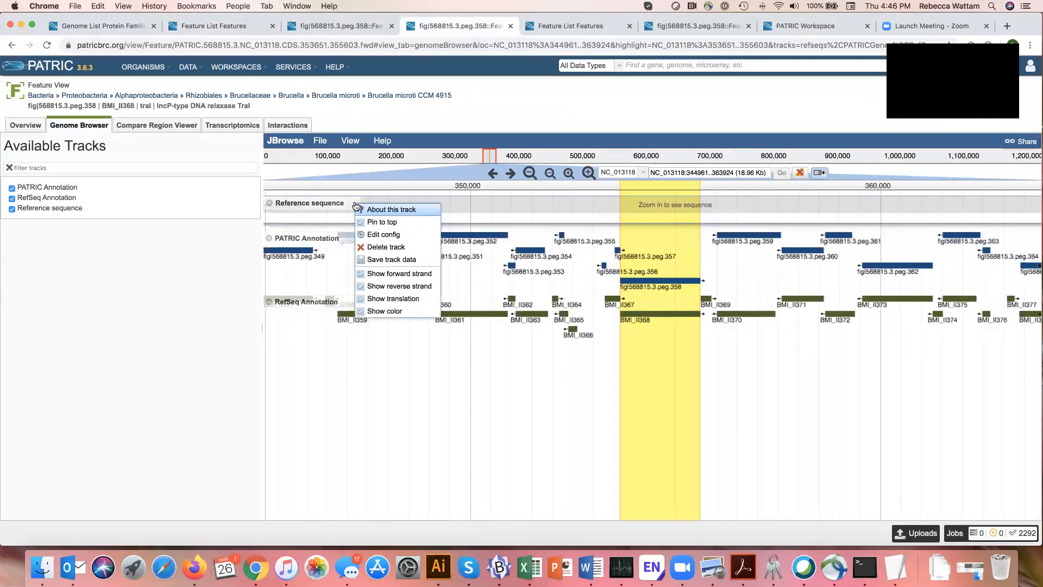
click(383, 260)
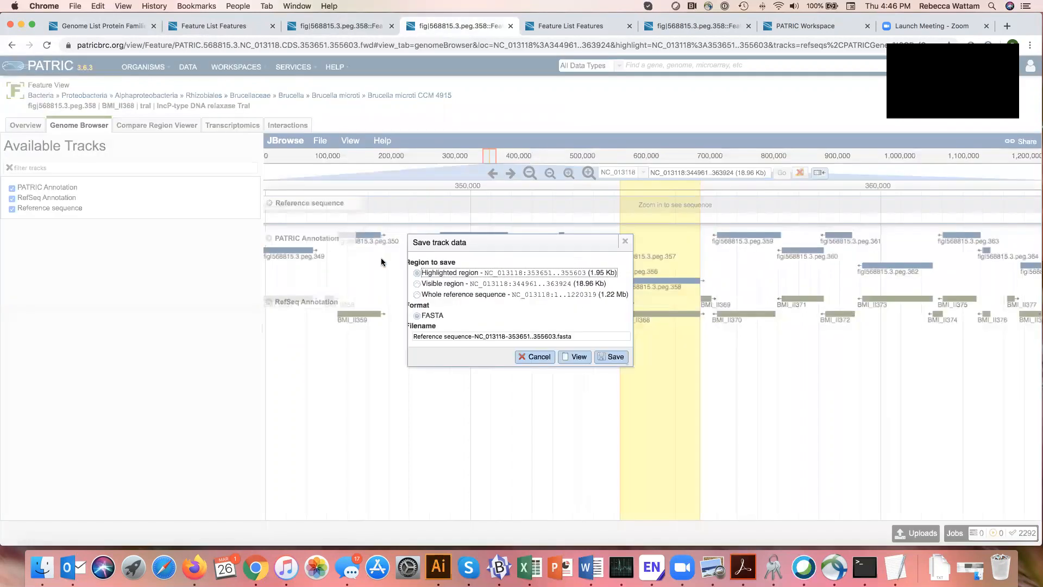
click(417, 284)
click(577, 357)
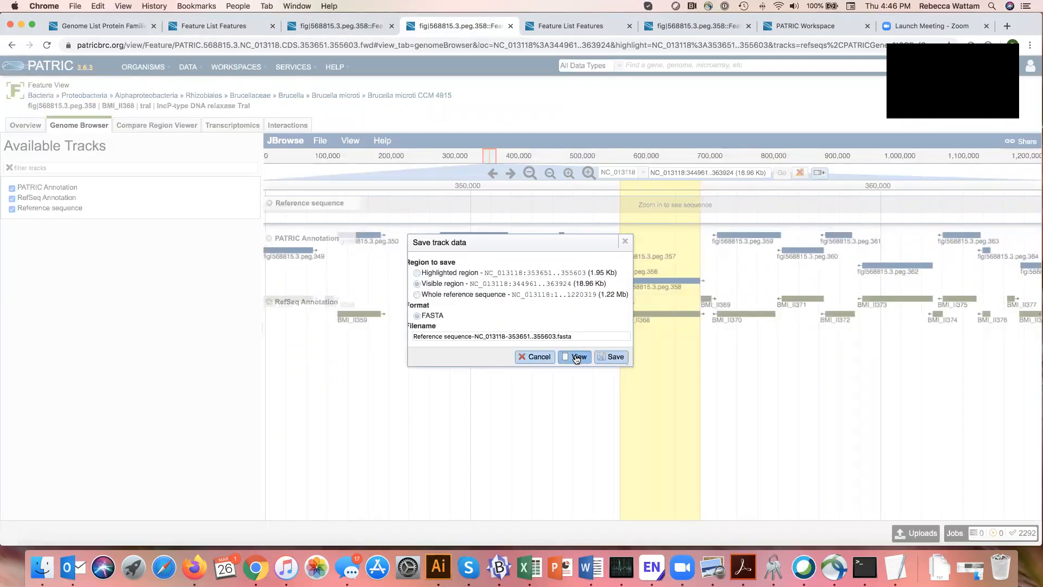
drag(420, 432, 389, 120)
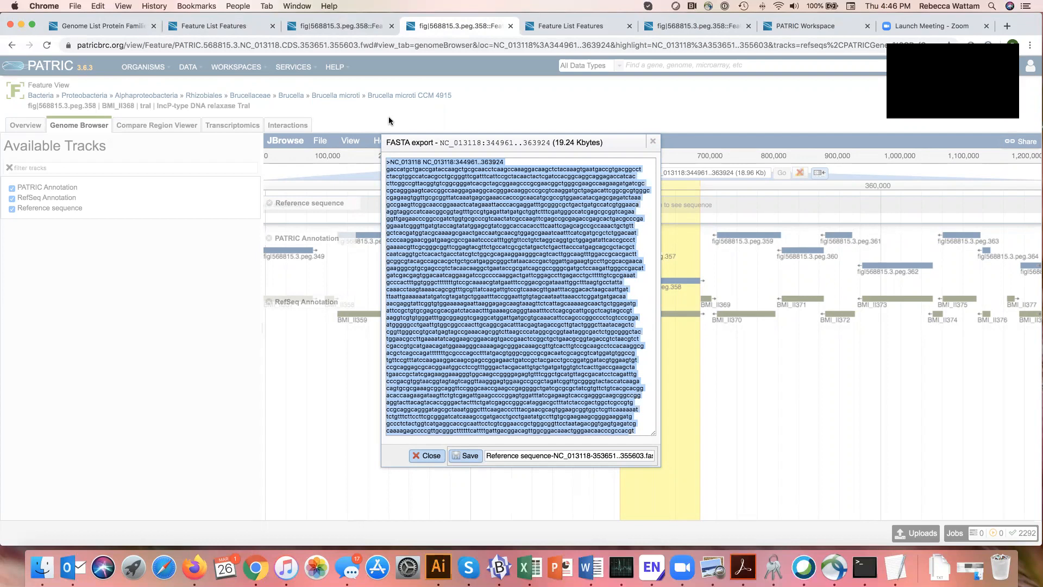
key(super+c)
Open the BLAST service from the other feature list page and paste the copied sequence as the query.
click(586, 28)
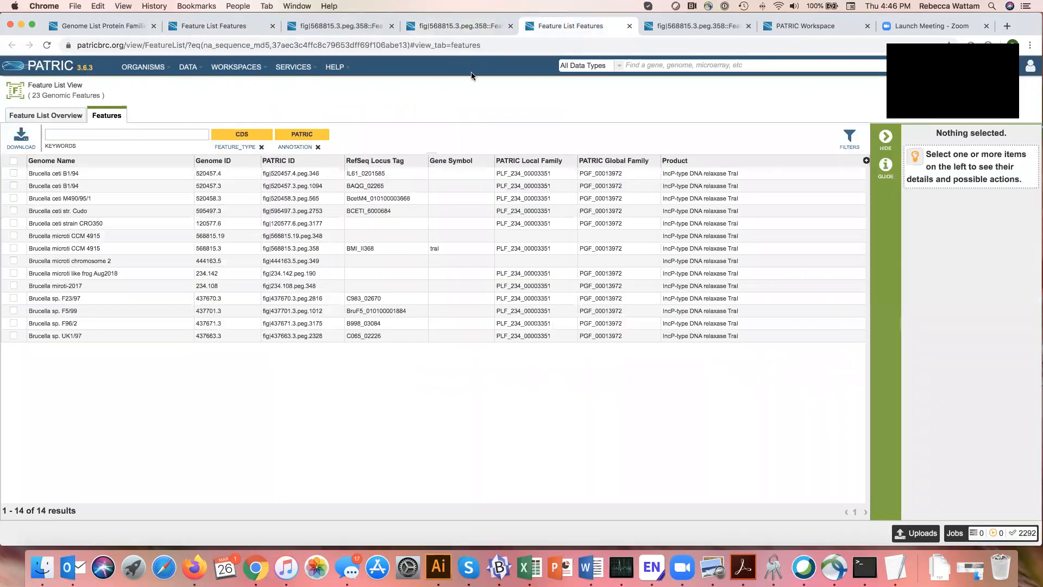
click(301, 68)
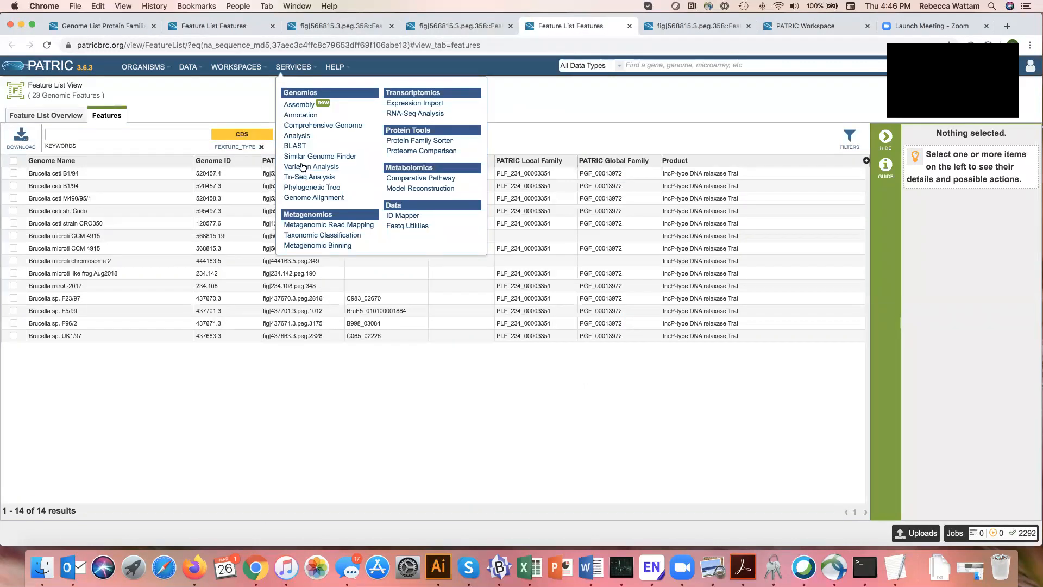
click(297, 146)
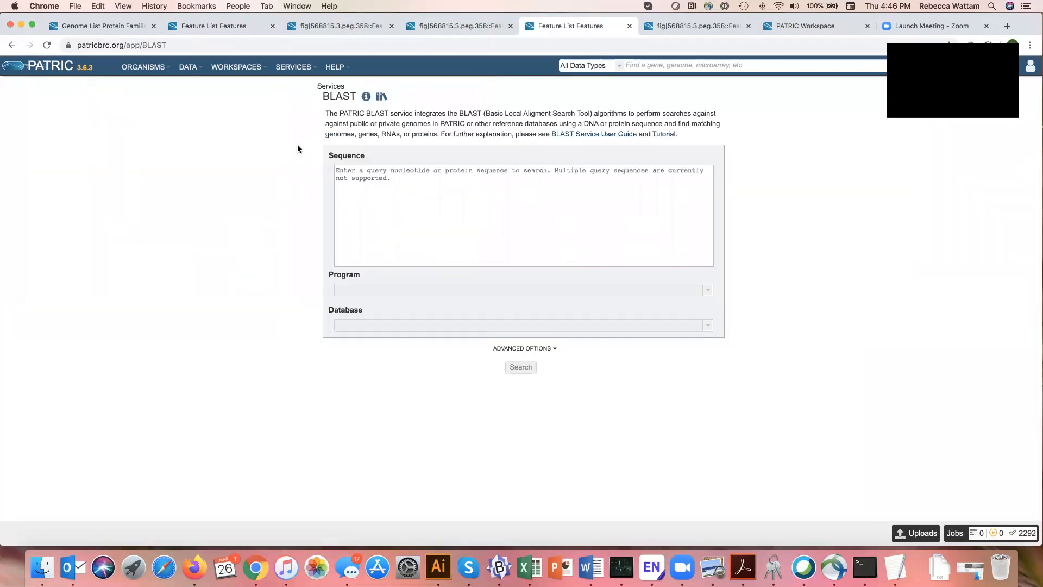
click(358, 173)
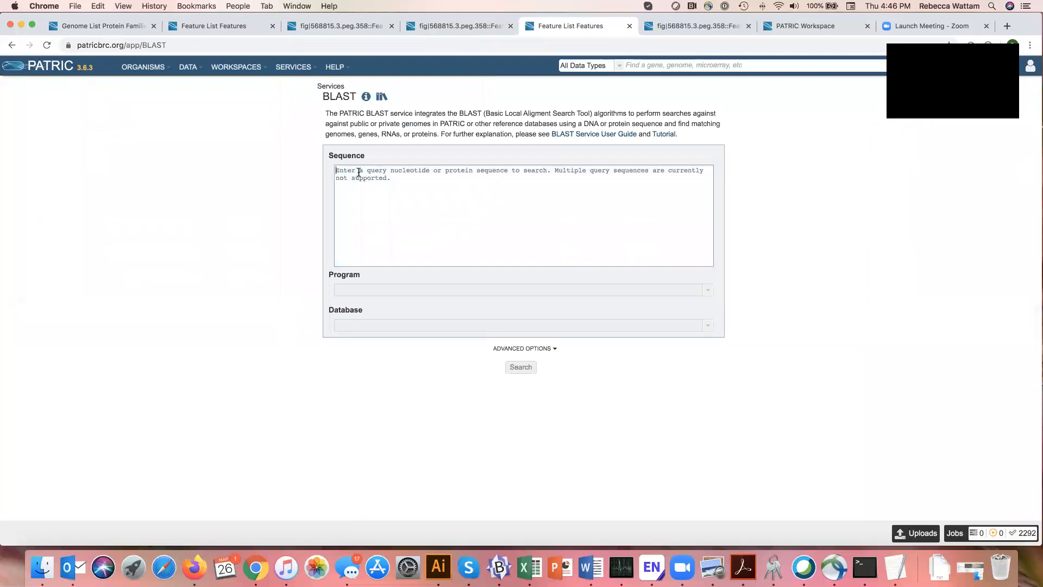
key(super+v)
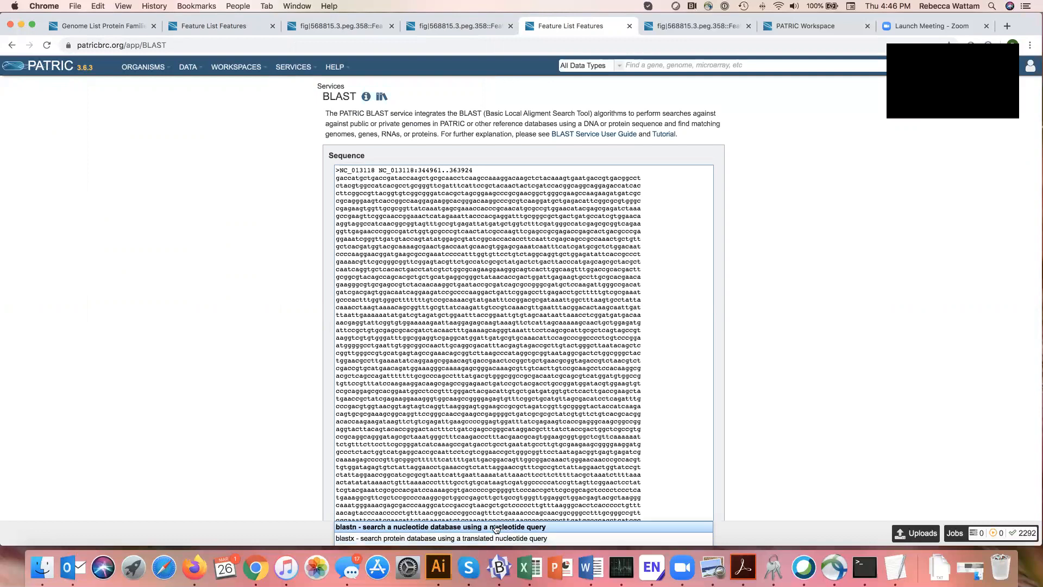
Set the BLAST program to blastn and the database to Search within a taxon.
click(495, 527)
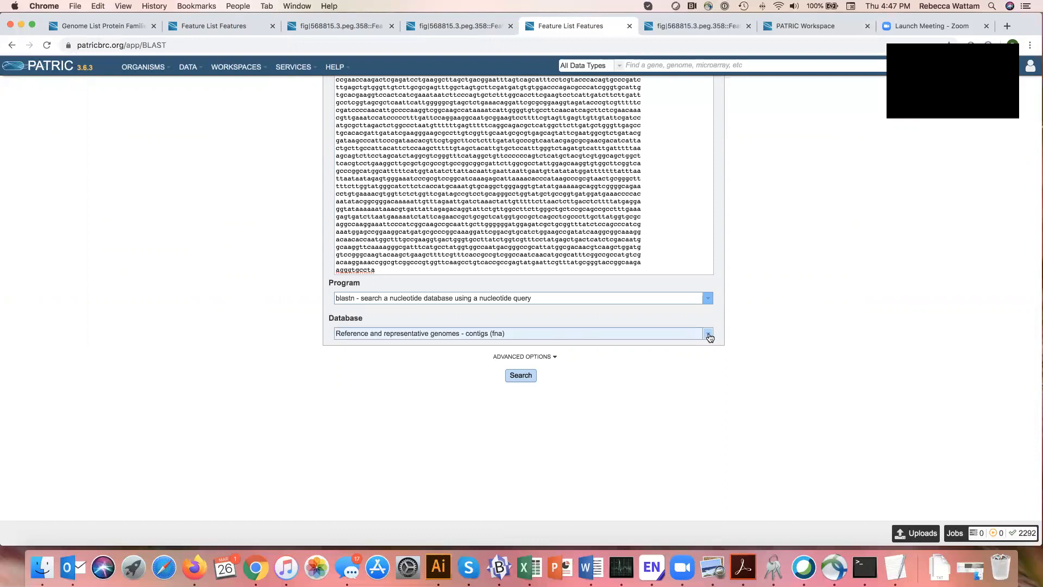
click(106, 27)
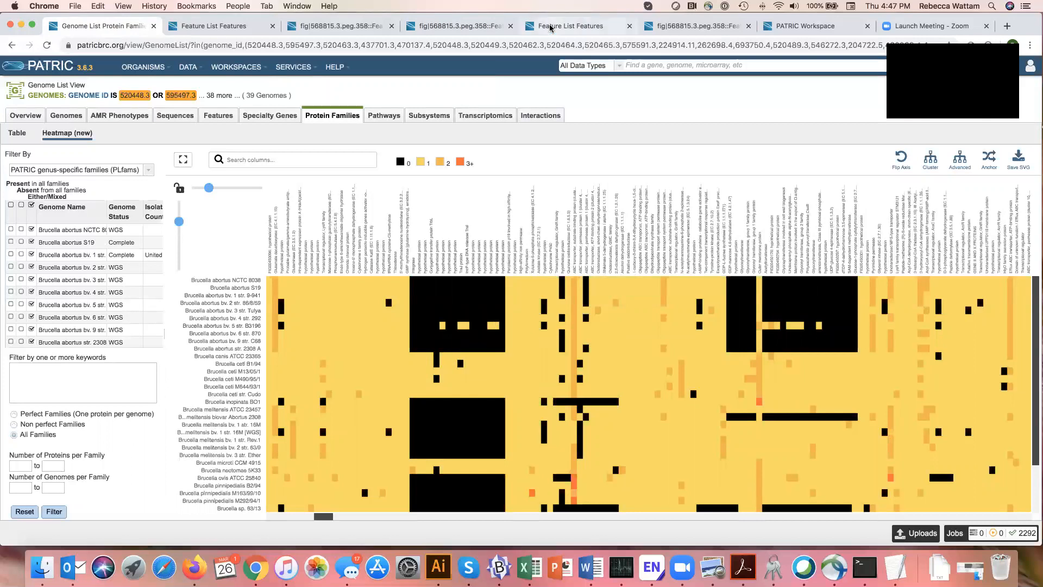
click(565, 25)
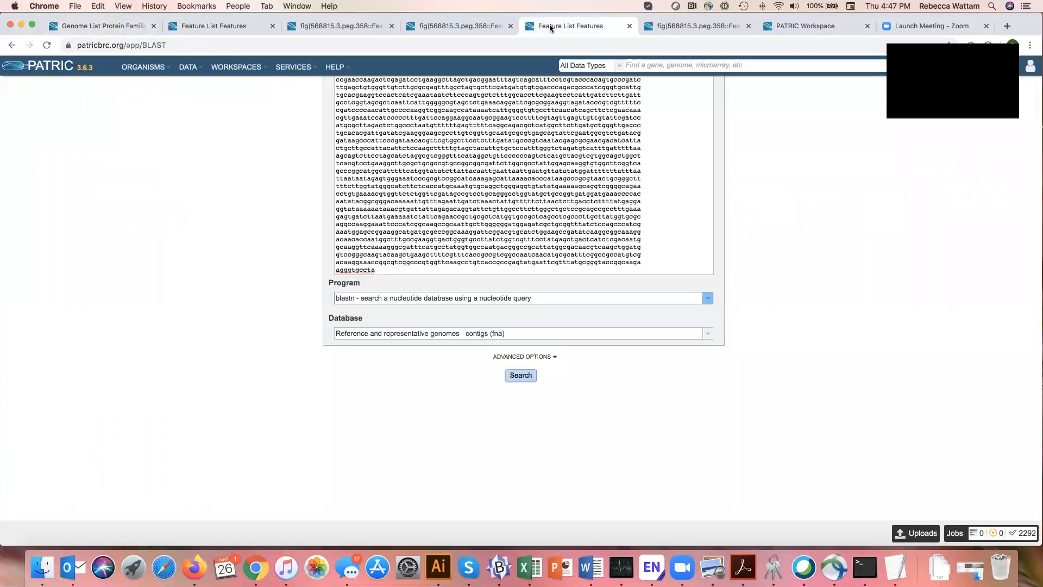
click(708, 334)
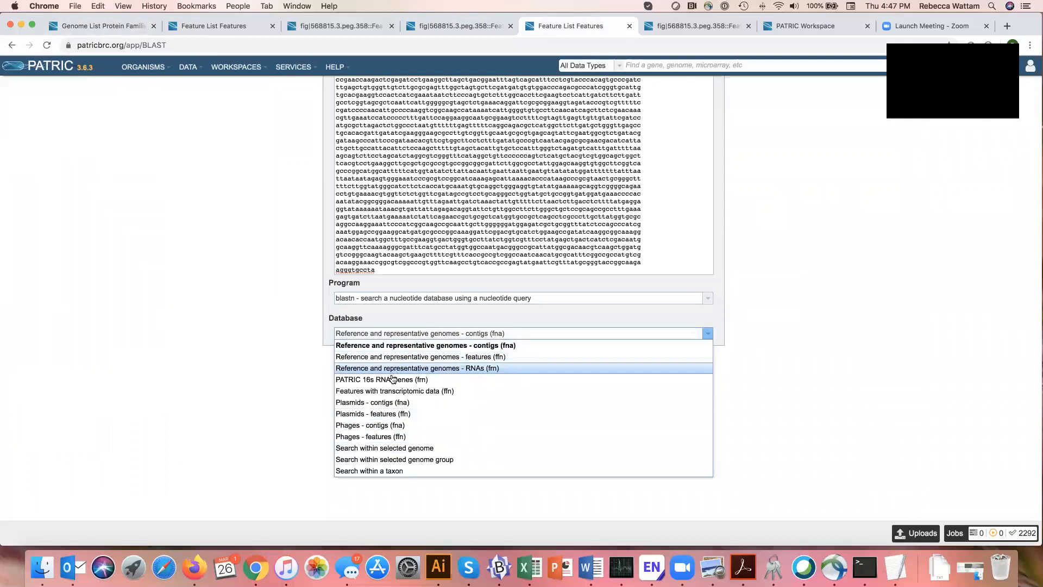
click(376, 471)
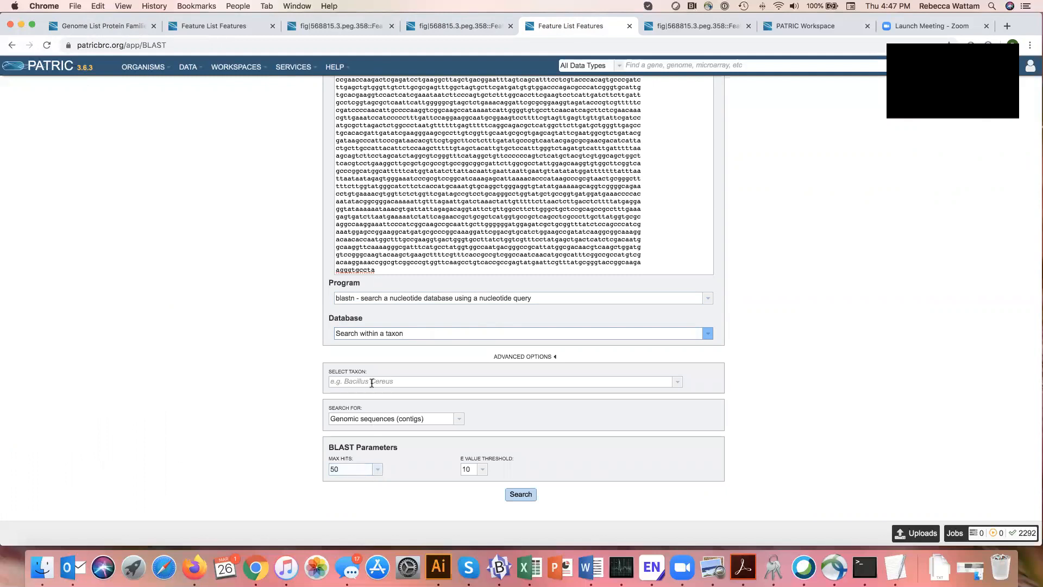
Choose the species Brucella abortus as the taxon and run the BLAST search against genomic sequences (contigs).
click(345, 379)
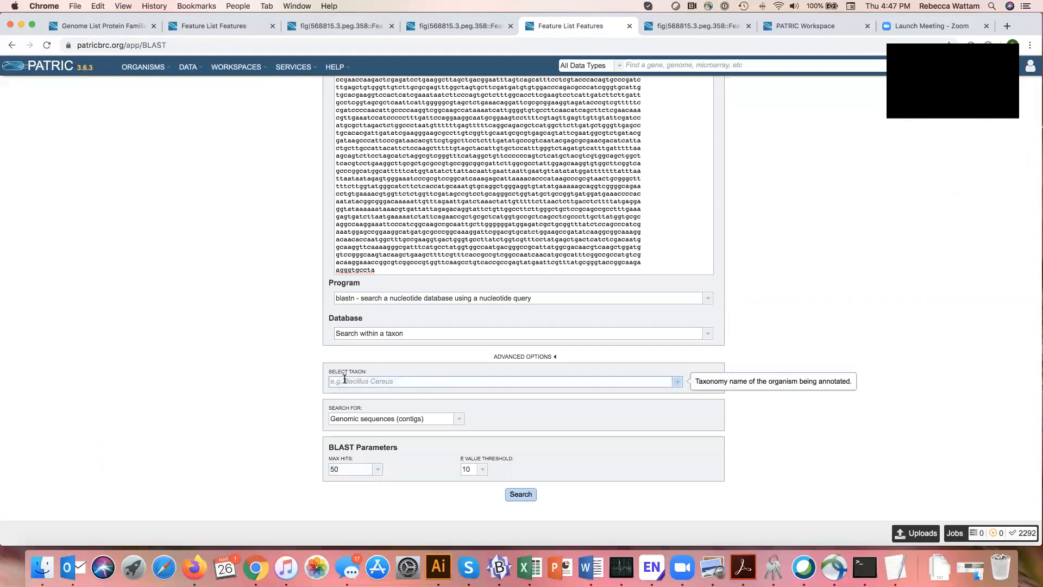
text(Brucella)
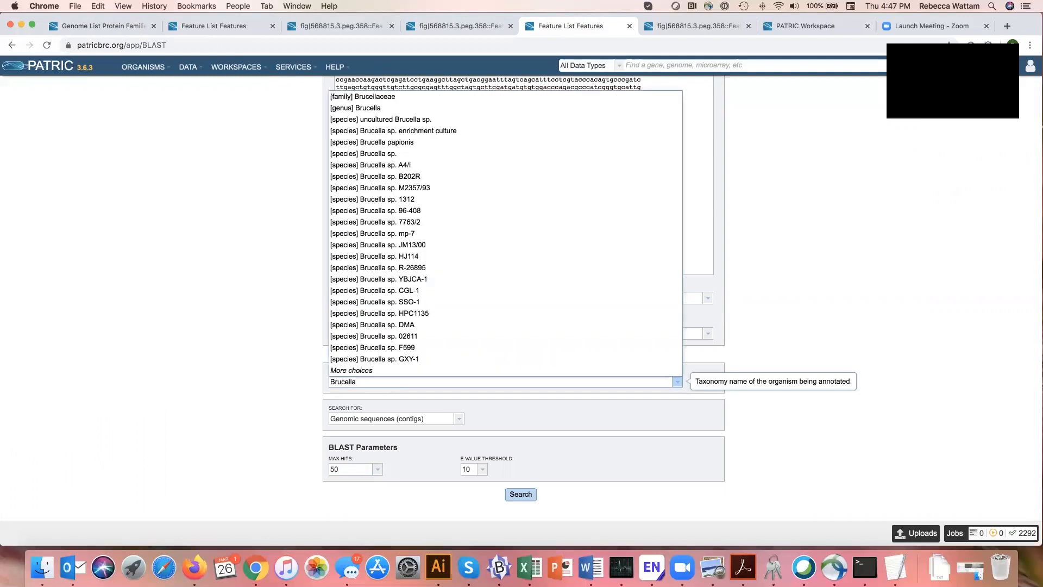
text(abort)
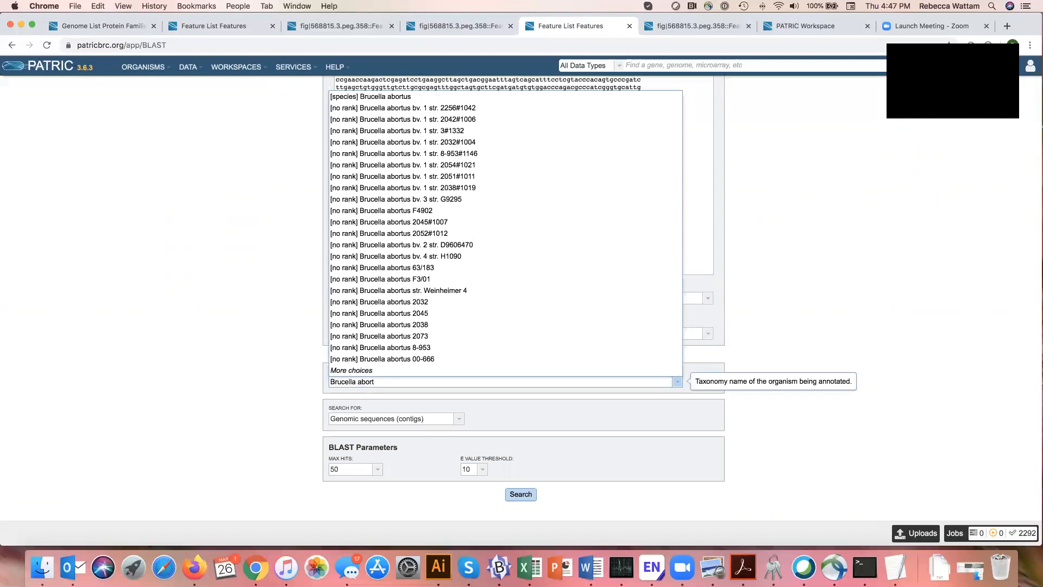
click(393, 97)
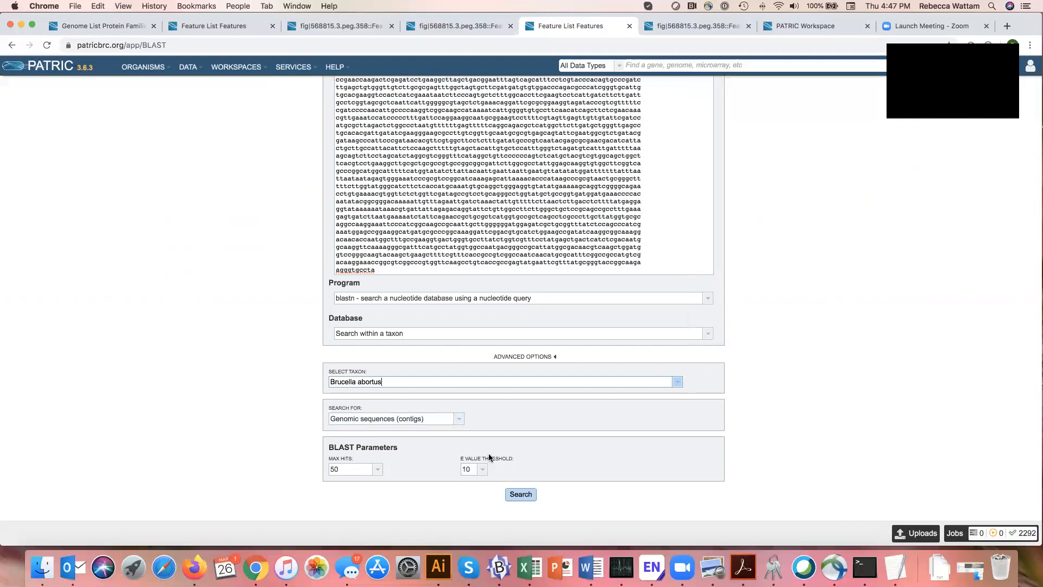
click(521, 495)
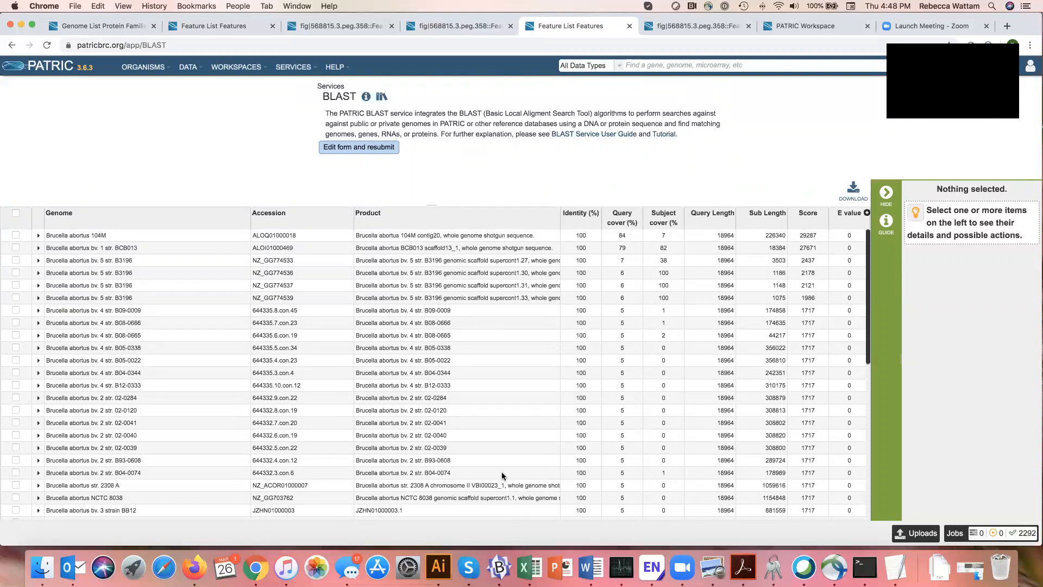
Review the BLAST hits' identity and query coverage, and compare them with the exported region and the protein family heatmap.
scroll(451, 408, down, 3)
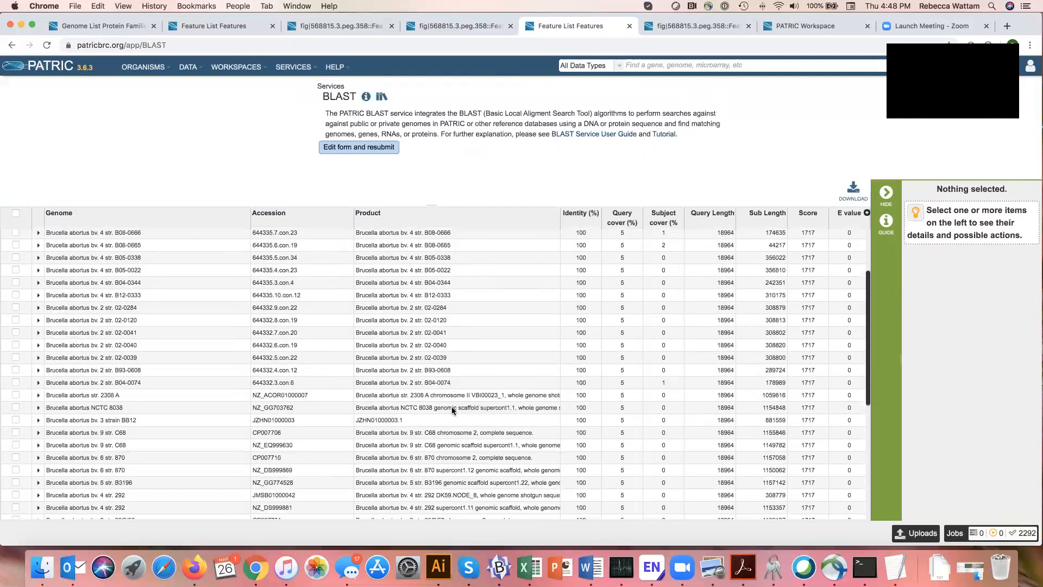
scroll(451, 408, up, 3)
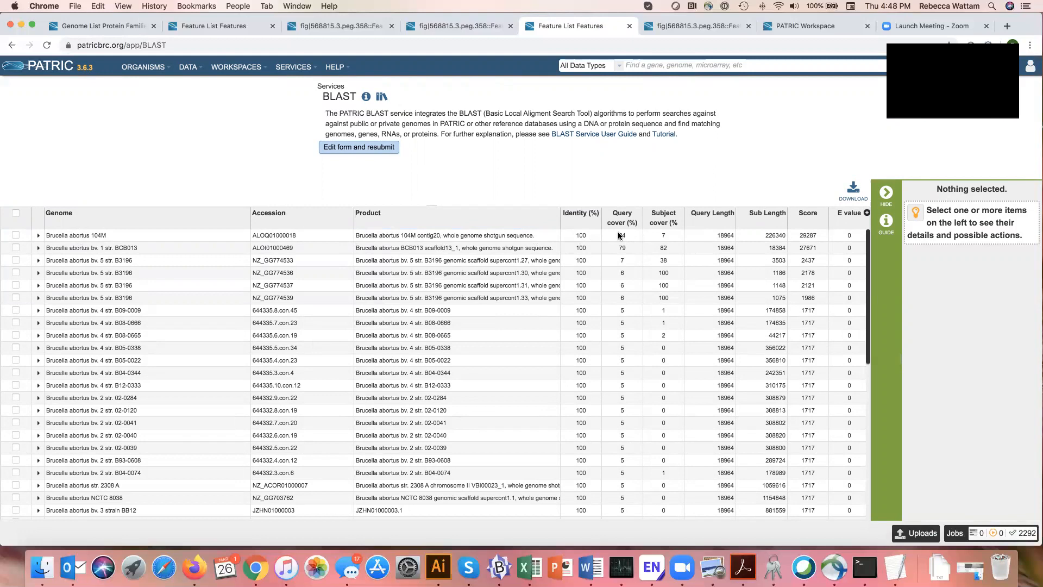
click(442, 25)
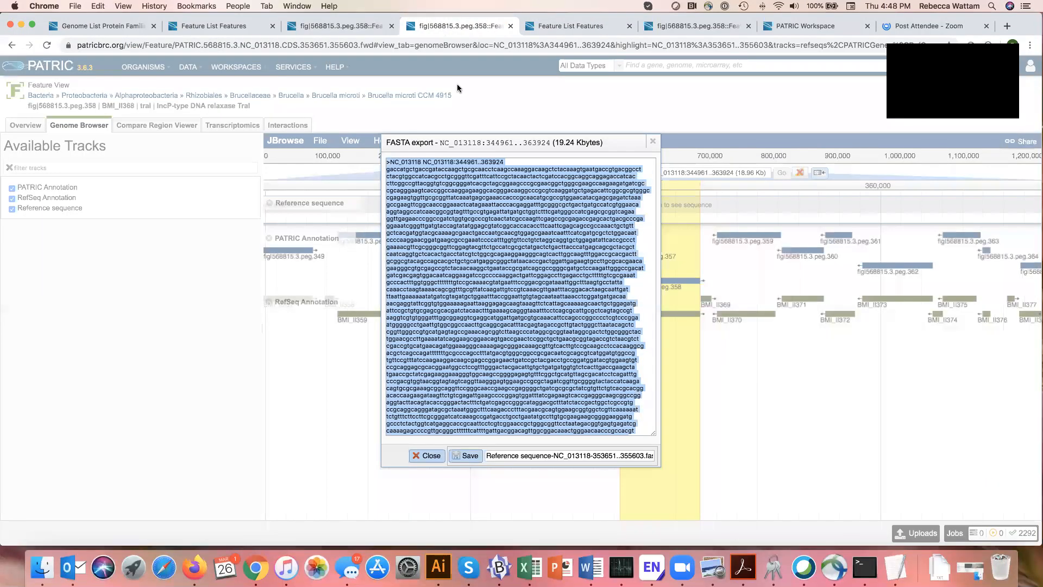
click(573, 29)
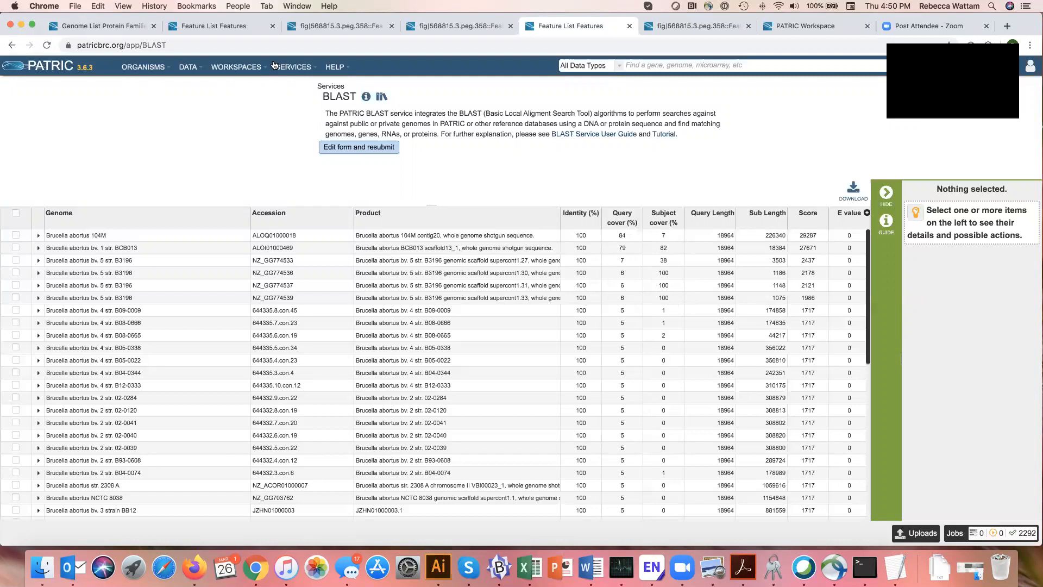
click(108, 25)
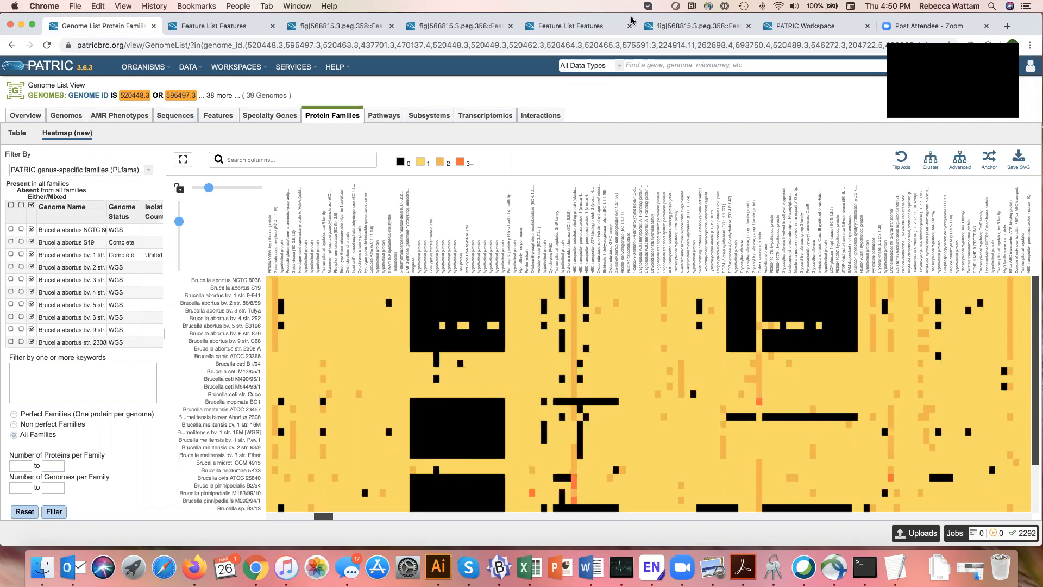
click(592, 25)
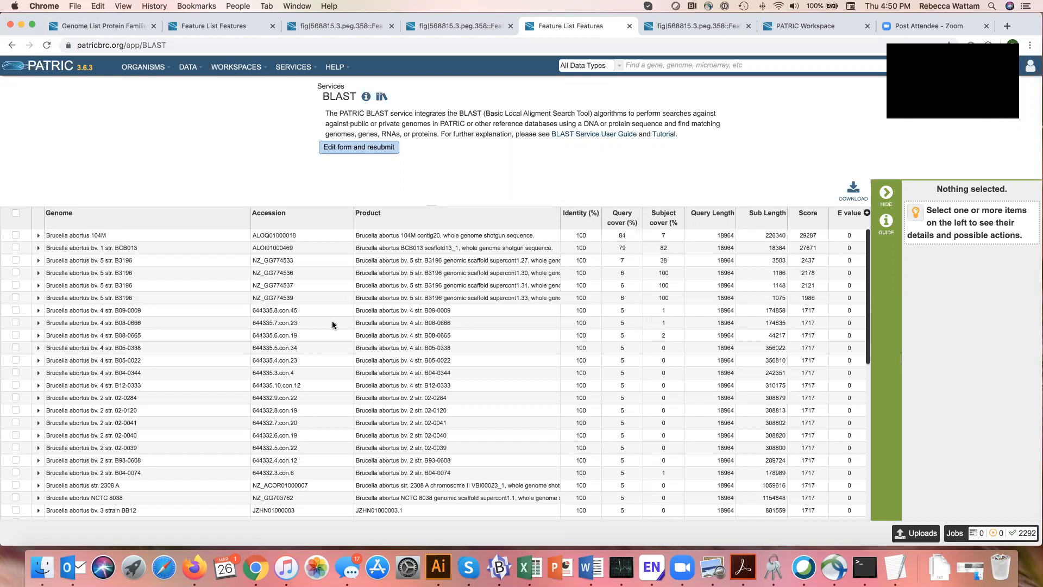
Expand the hit for Brucella abortus bv. 4 str. B09-0009 and examine its query-to-subject alignment.
click(38, 313)
click(39, 313)
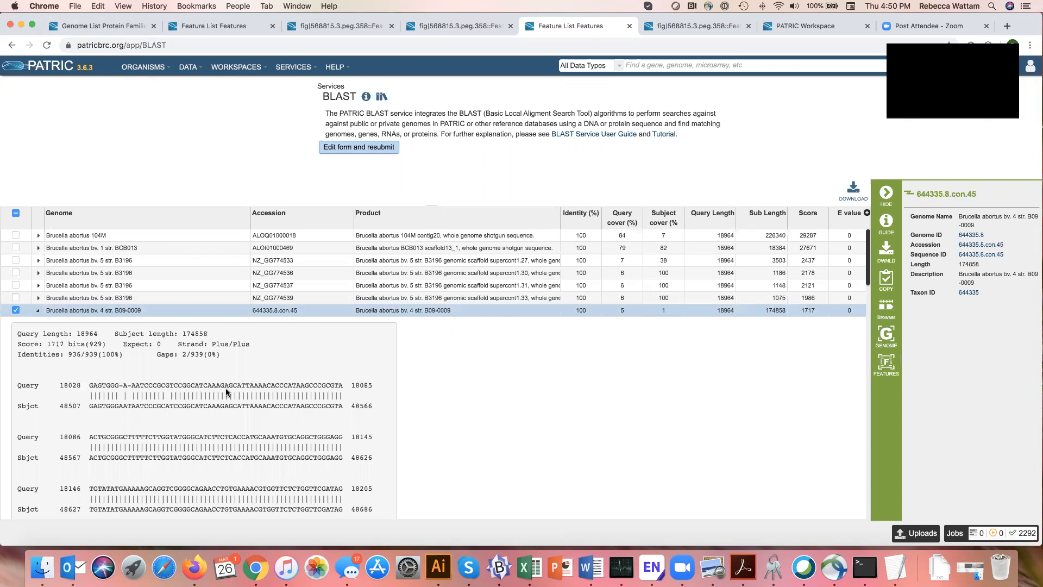
scroll(233, 388, down, 10)
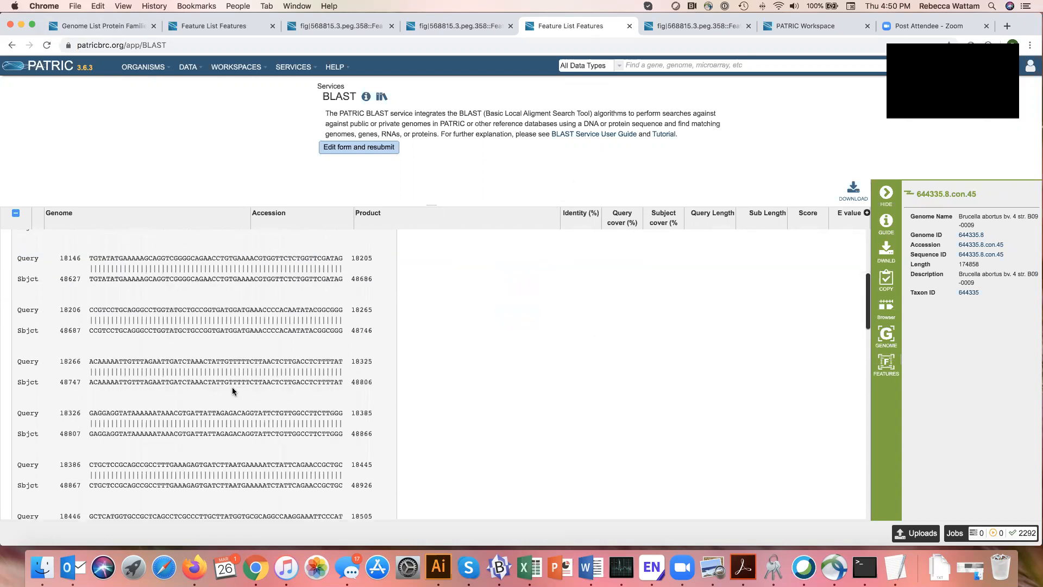
scroll(233, 387, down, 10)
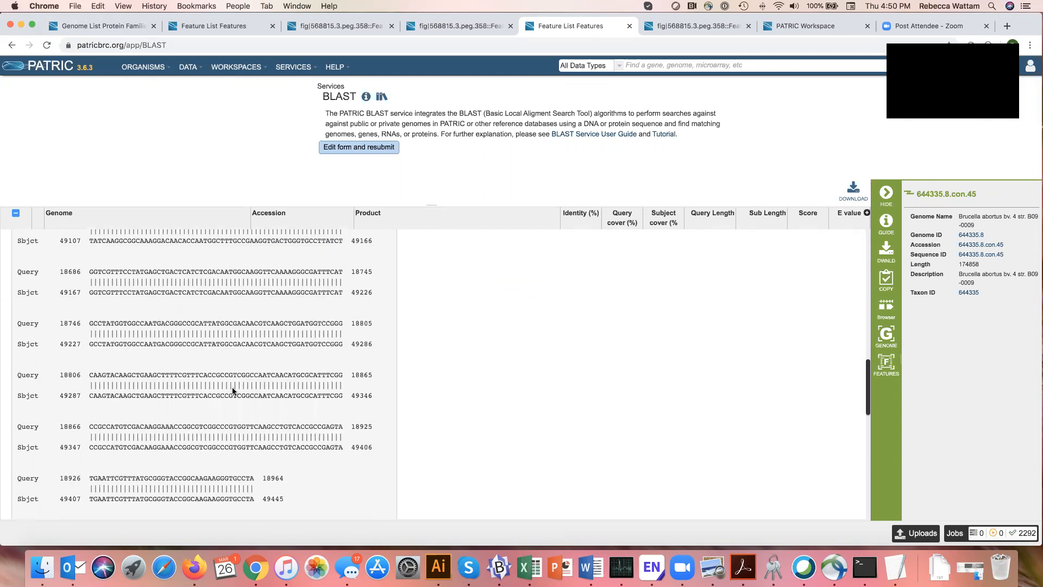
scroll(232, 386, up, 5)
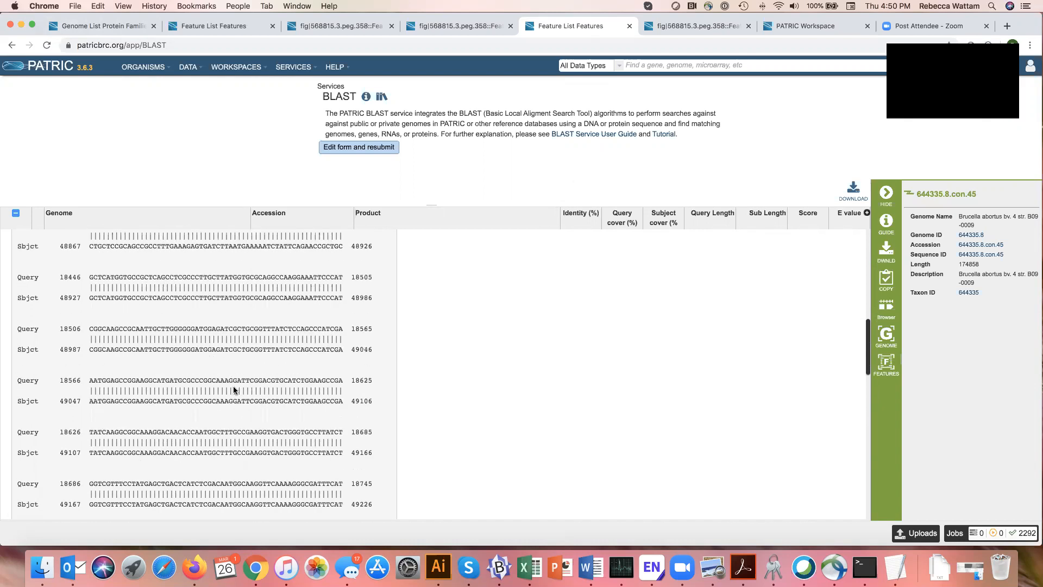
Check the start of the Brucella abortus bv. 4 str. B09-0009 alignment, and collapse and deselect that hit.
scroll(233, 386, up, 8)
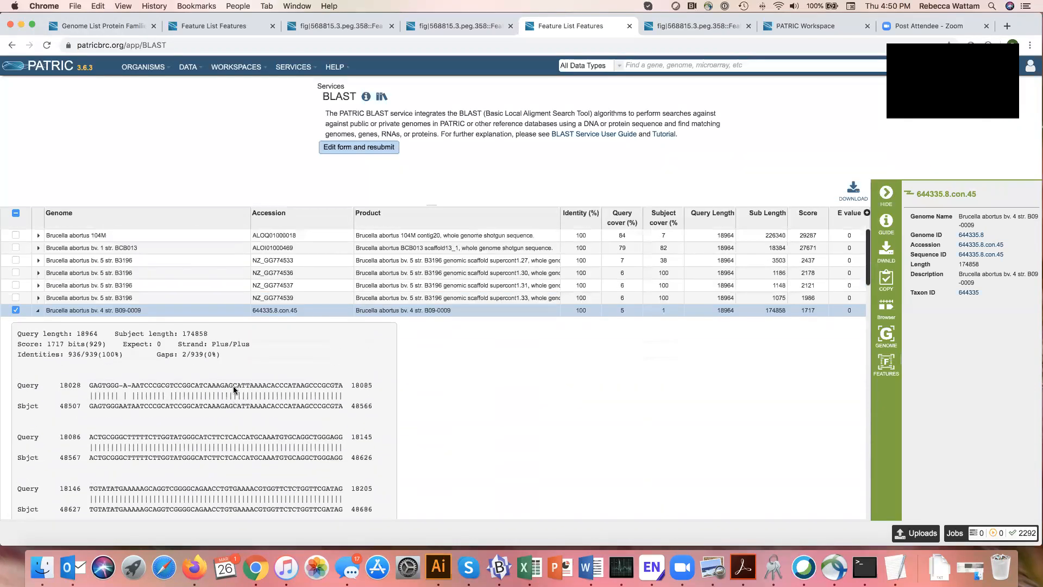
scroll(233, 385, down, 3)
scroll(233, 385, up, 3)
click(38, 311)
click(15, 310)
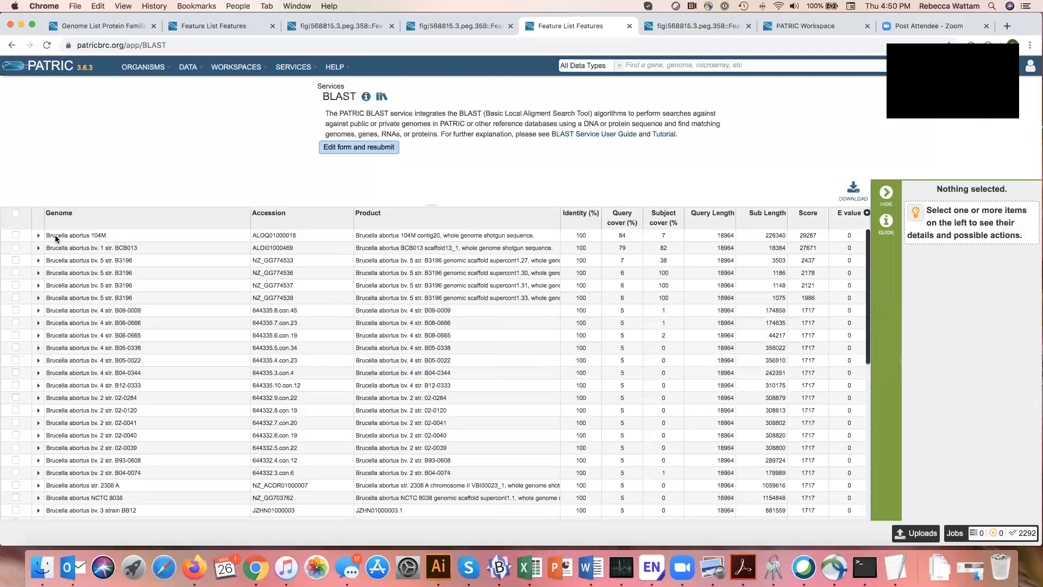
Expand the hit for Brucella abortus 104M, examine its query-to-subject alignment and query start position, and collapse it again.
click(16, 235)
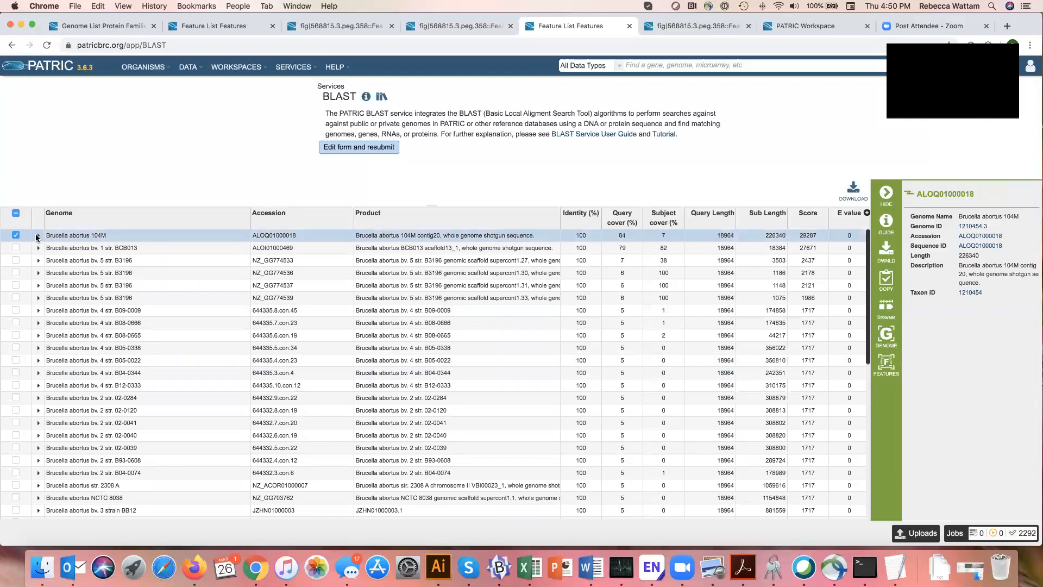
click(38, 235)
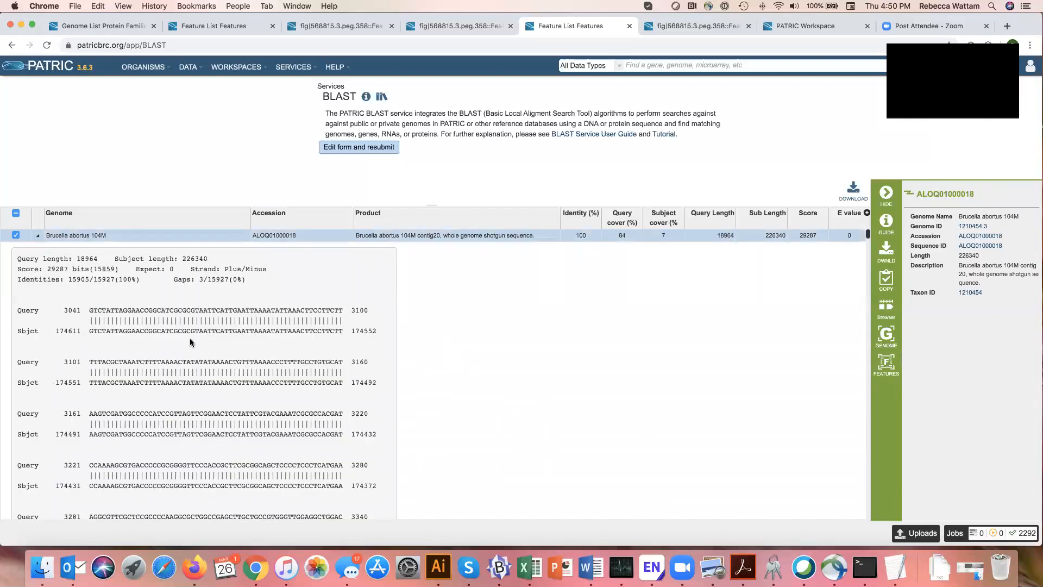
scroll(190, 341, down, 5)
scroll(190, 341, down, 10)
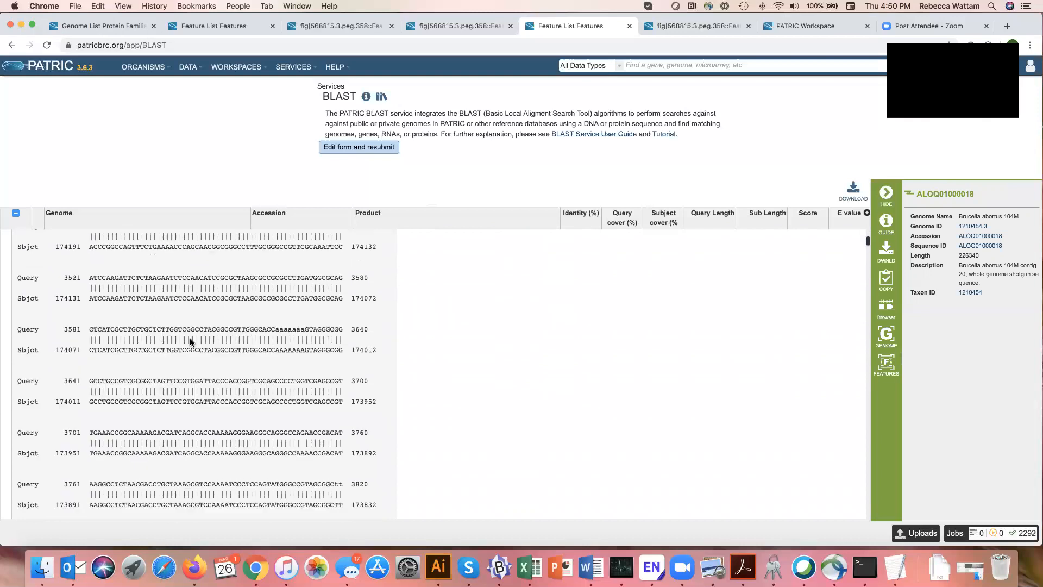
scroll(139, 298, up, 12)
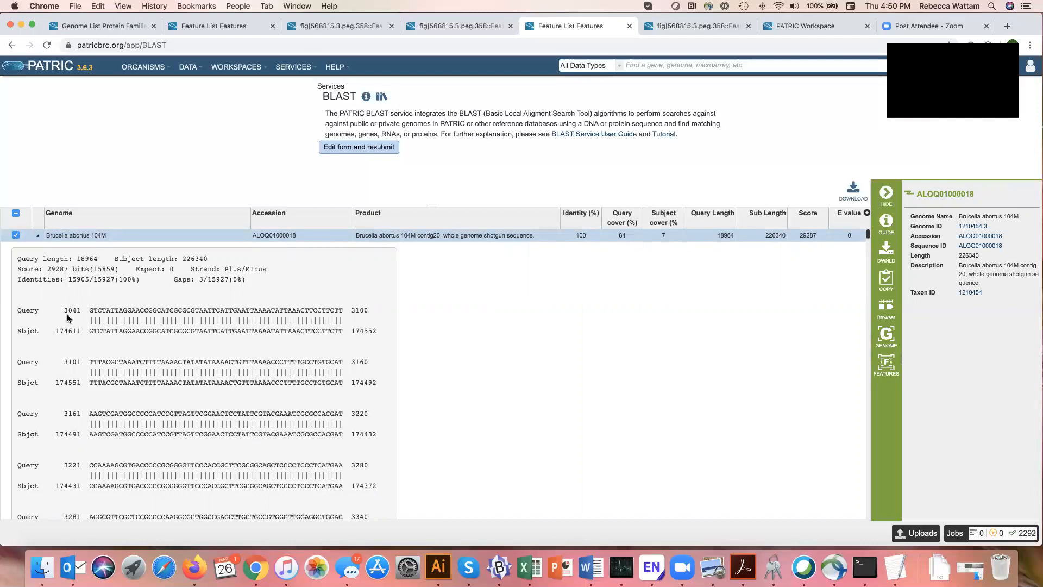
scroll(201, 387, down, 3)
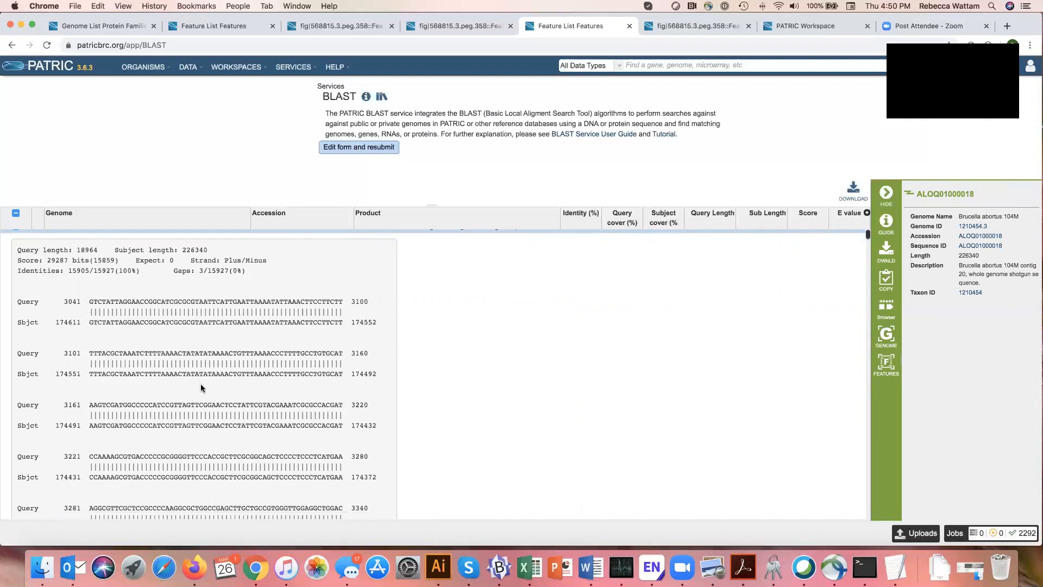
scroll(201, 387, down, 4)
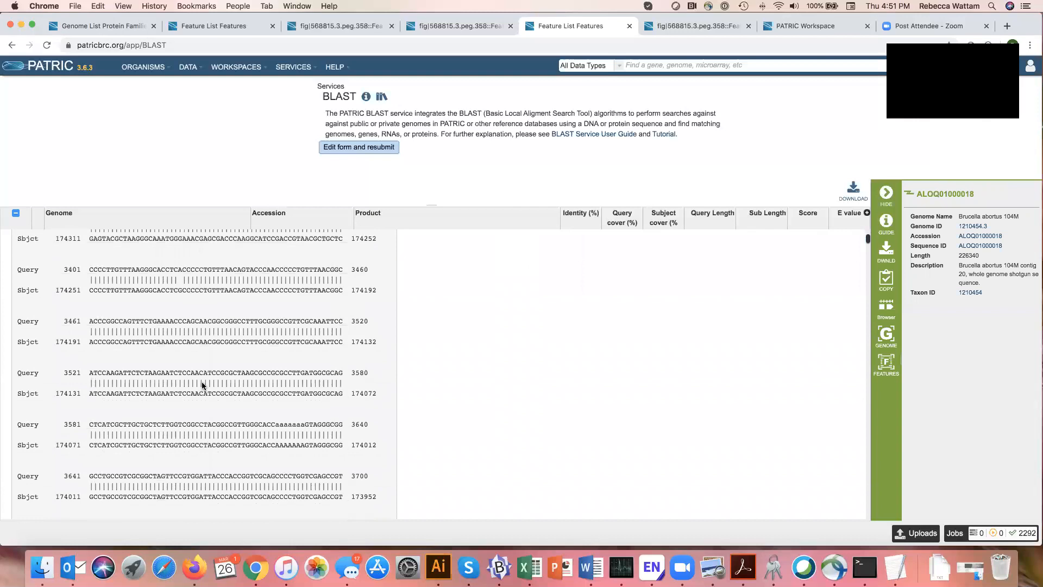
scroll(202, 385, down, 20)
scroll(202, 384, down, 15)
scroll(203, 384, down, 10)
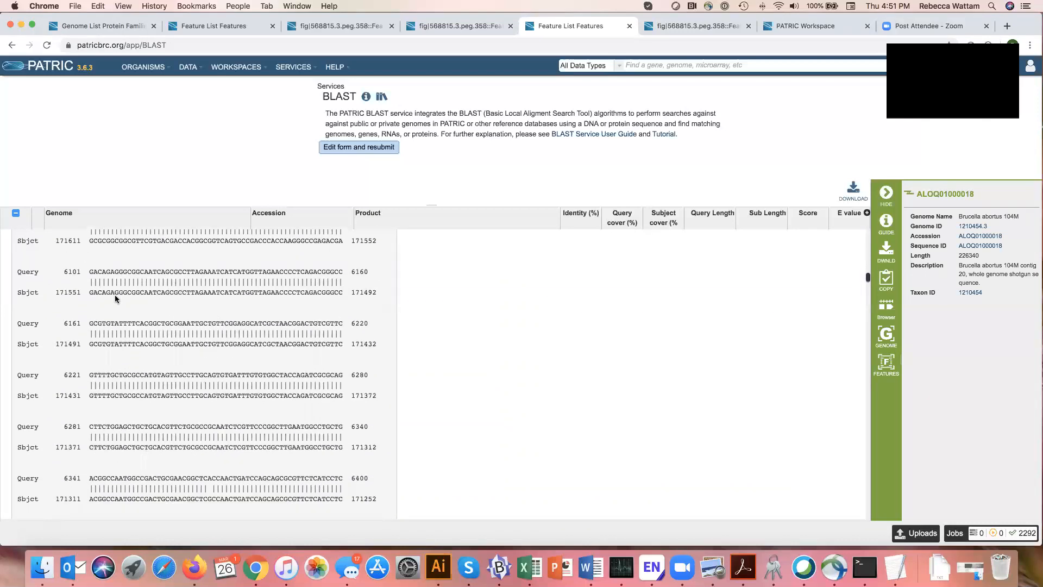
scroll(115, 298, up, 20)
scroll(115, 298, up, 10)
click(38, 236)
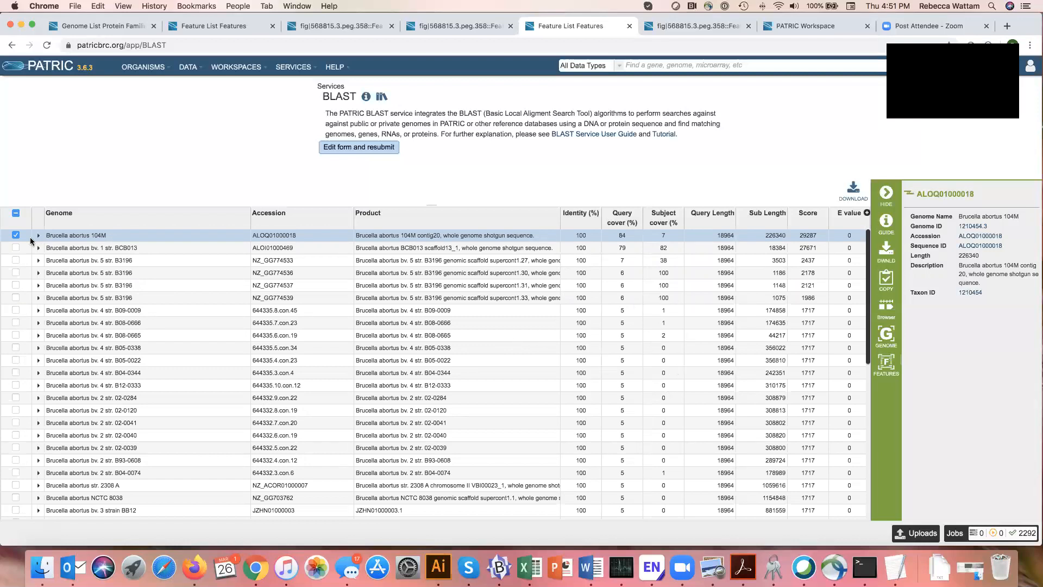
Add the Brucella abortus bv. 1 str. BCB013 hit and the four bv. 5 str. B3196 hits to the selection.
click(15, 248)
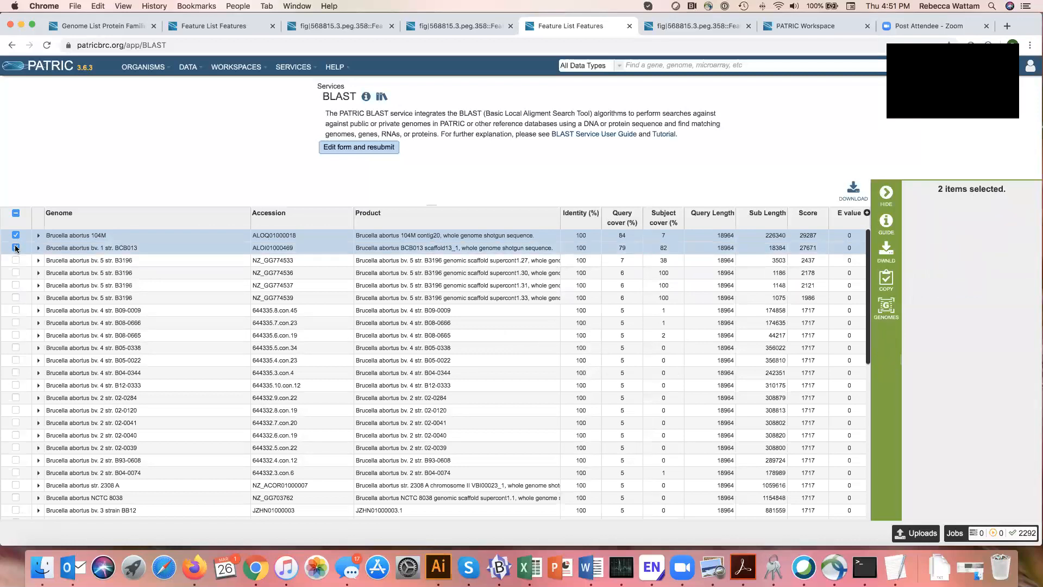
click(13, 262)
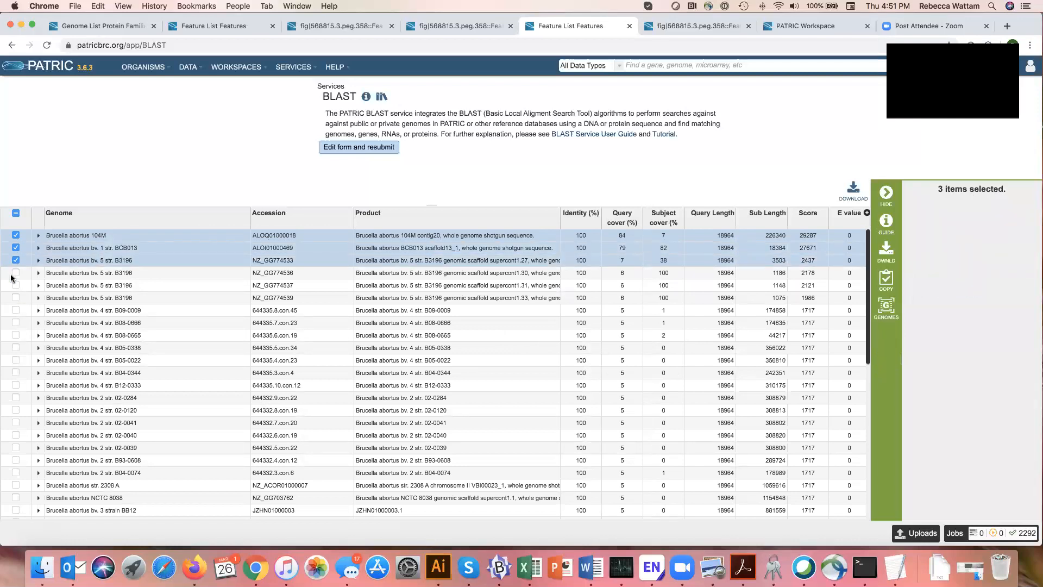
click(15, 273)
click(13, 285)
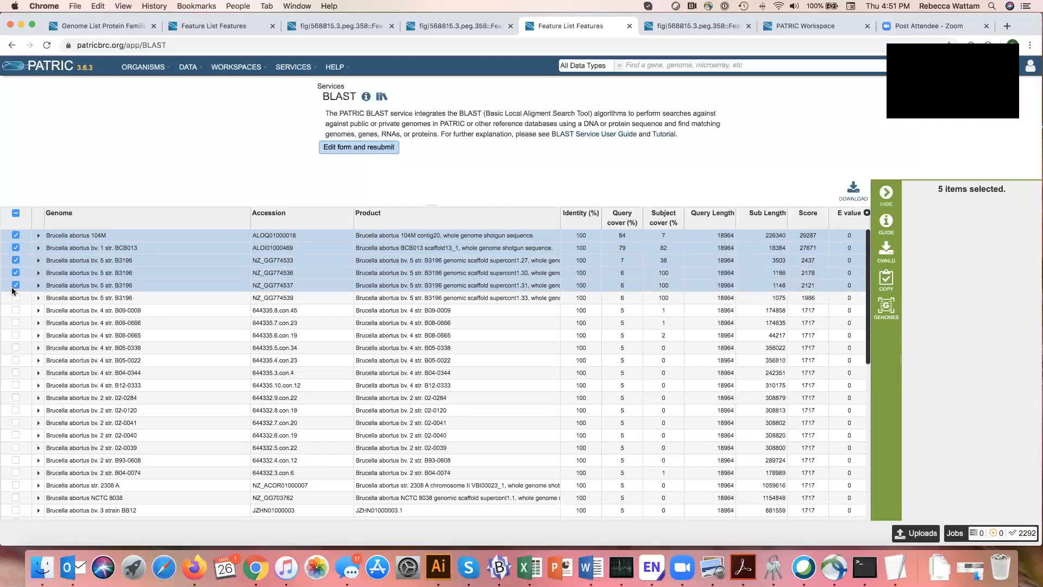
click(16, 297)
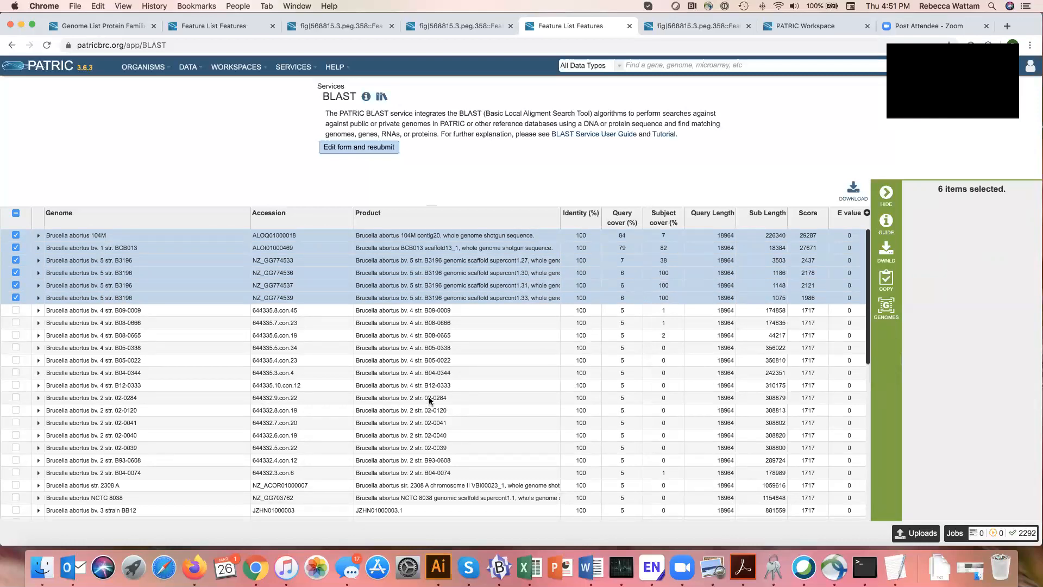
scroll(429, 401, down, 5)
scroll(429, 400, up, 5)
Deselect the four B3196 hits and the BCB013 hit, keeping only Brucella abortus 104M selected.
click(16, 297)
click(16, 285)
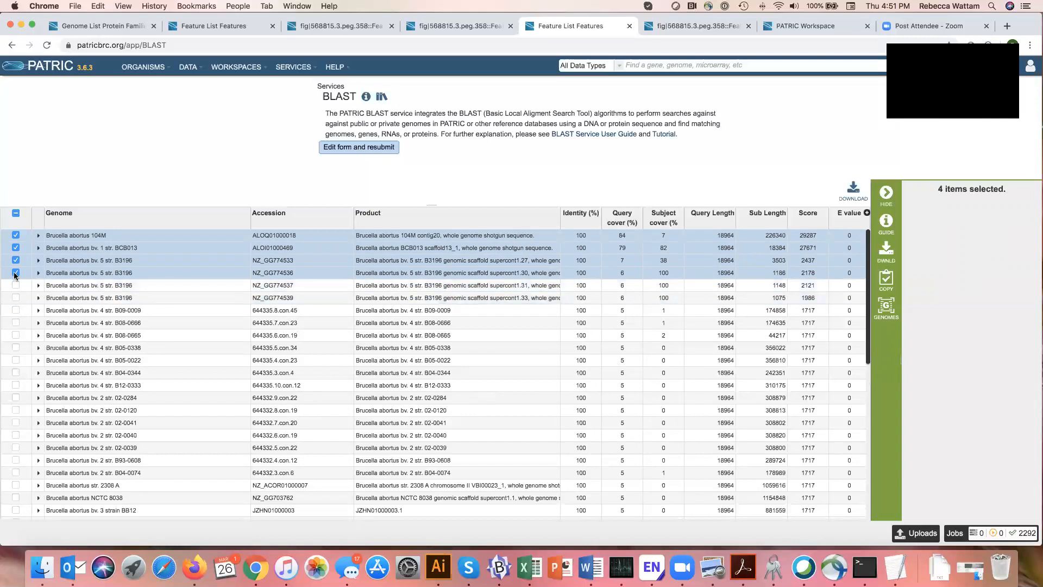
click(16, 273)
click(16, 260)
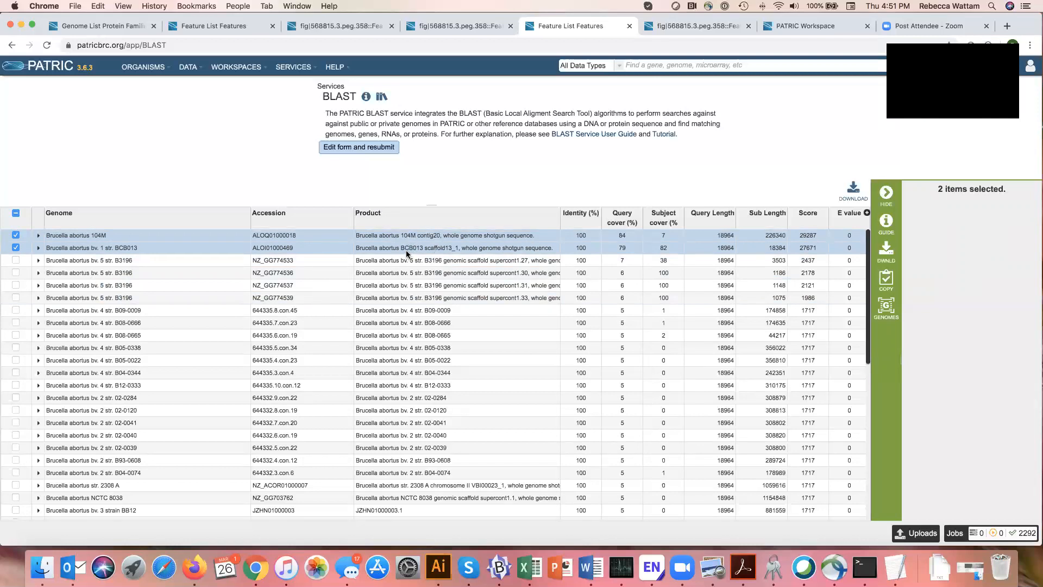
scroll(416, 250, down, 1)
scroll(415, 251, up, 1)
click(16, 248)
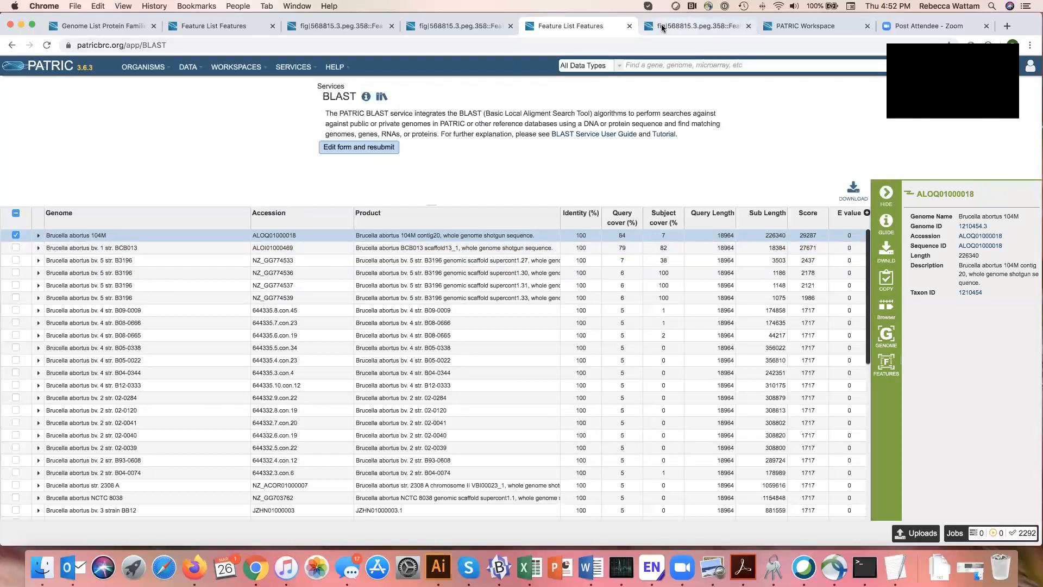
In the second BLAST browser tab, open the Brucella genus page and reach the Brucella abortus species overview through its taxonomy tree.
click(682, 28)
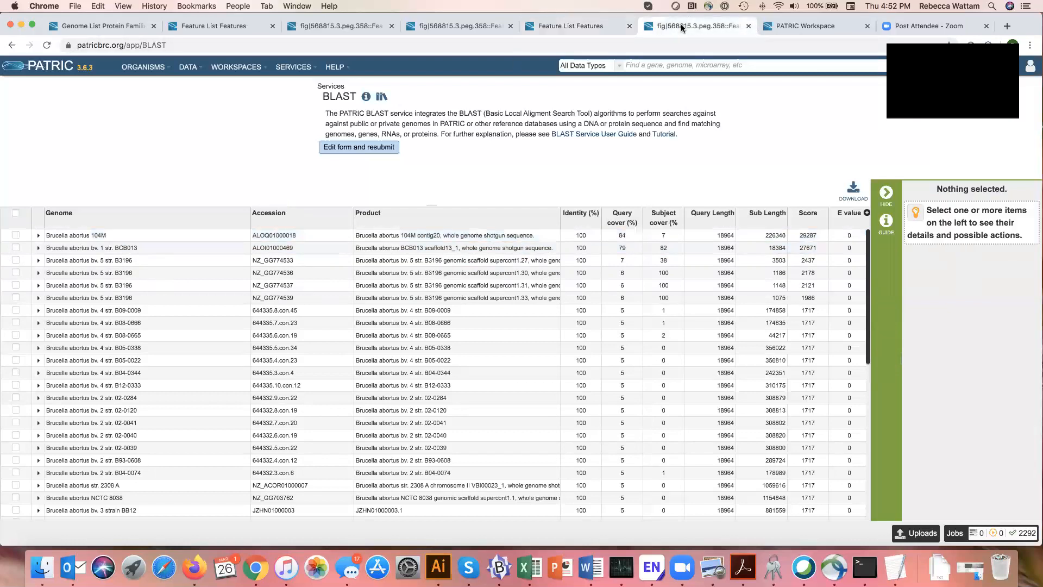
click(142, 67)
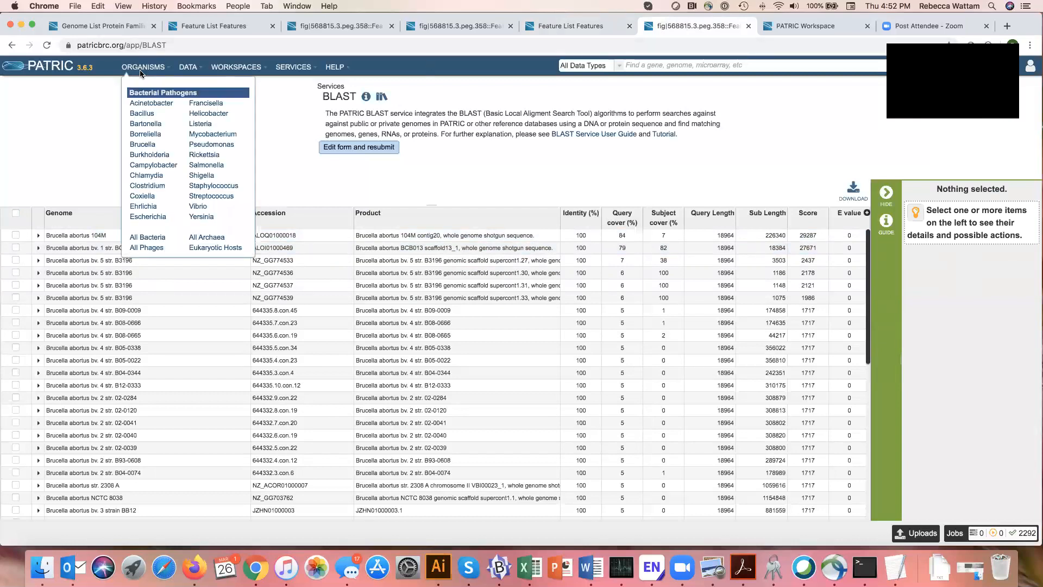
click(142, 144)
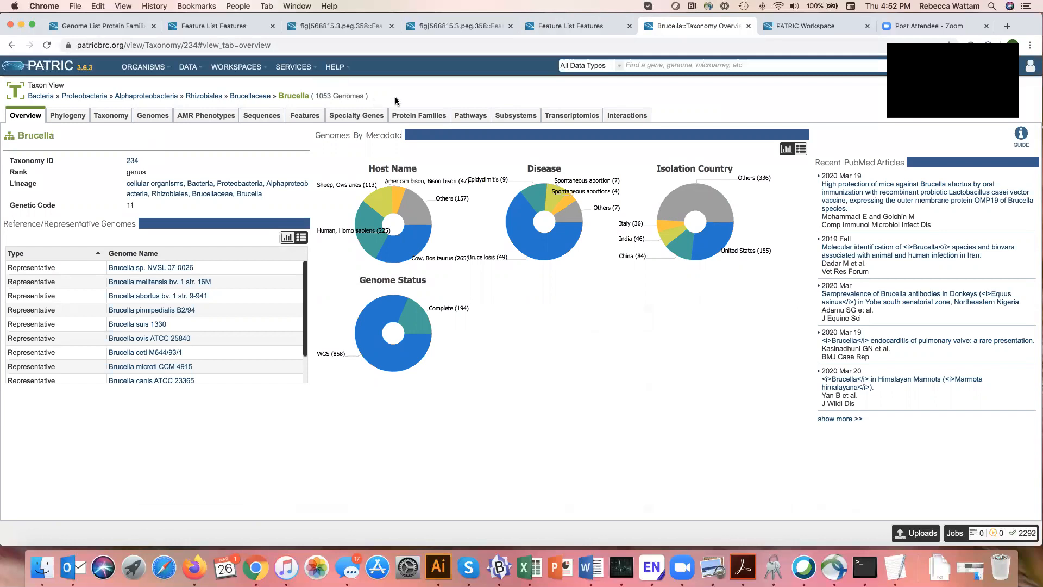
click(112, 115)
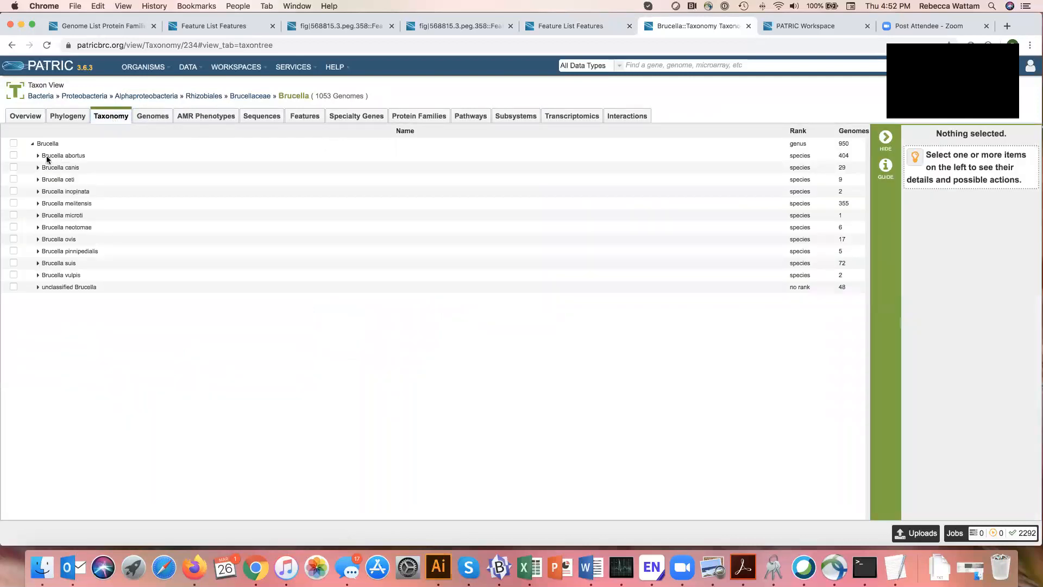
click(14, 156)
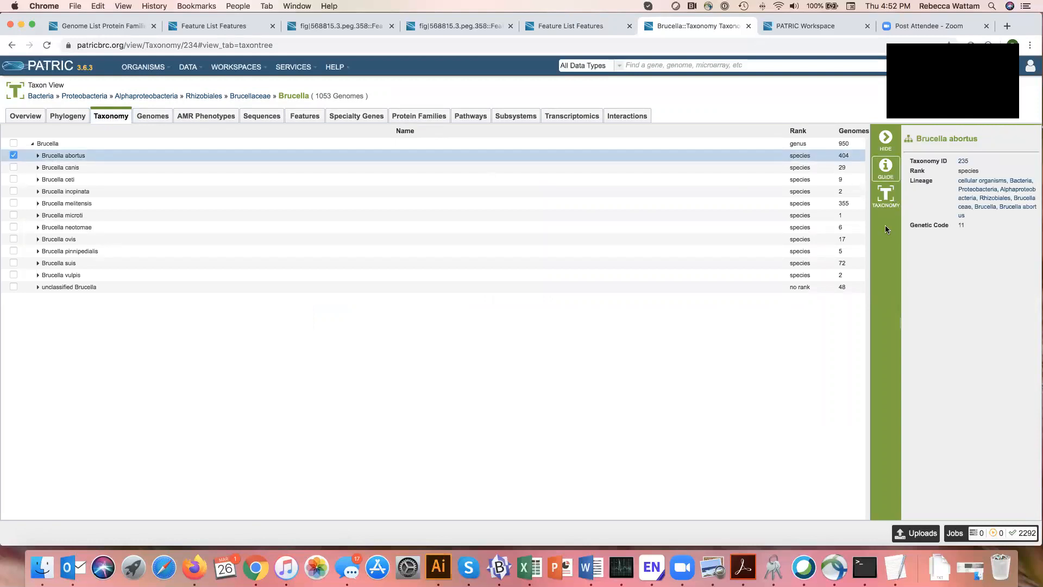
click(885, 196)
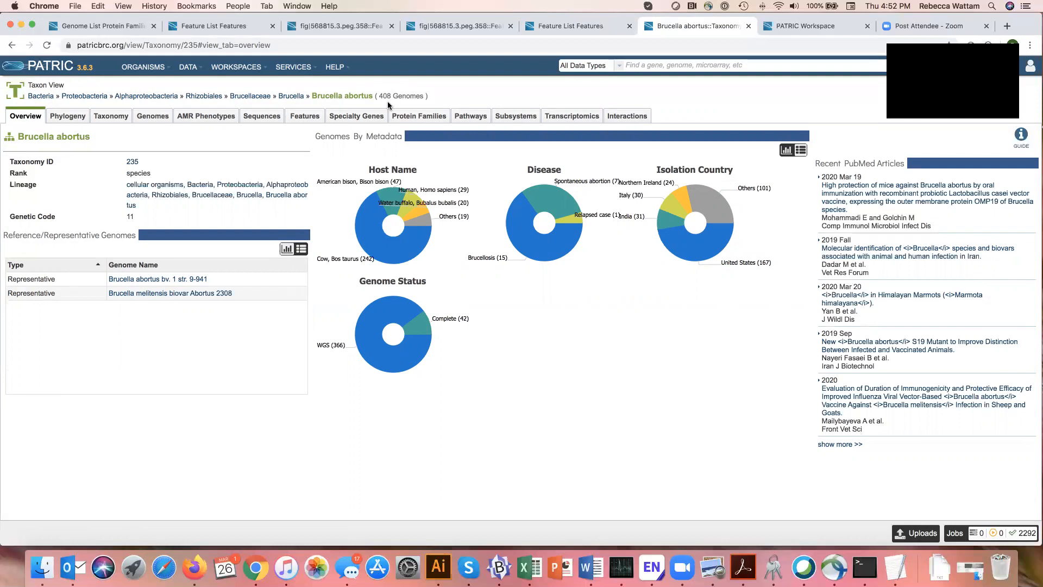
Reopen the submitted BLAST form for the exported region, set the database to Plasmids - contigs (fna), and run the search.
click(580, 26)
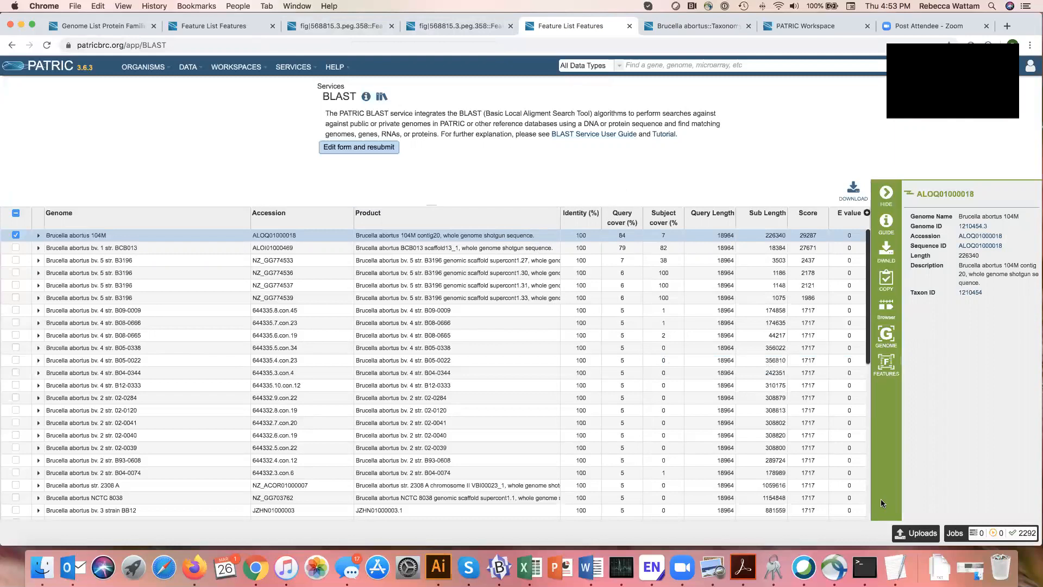
click(369, 147)
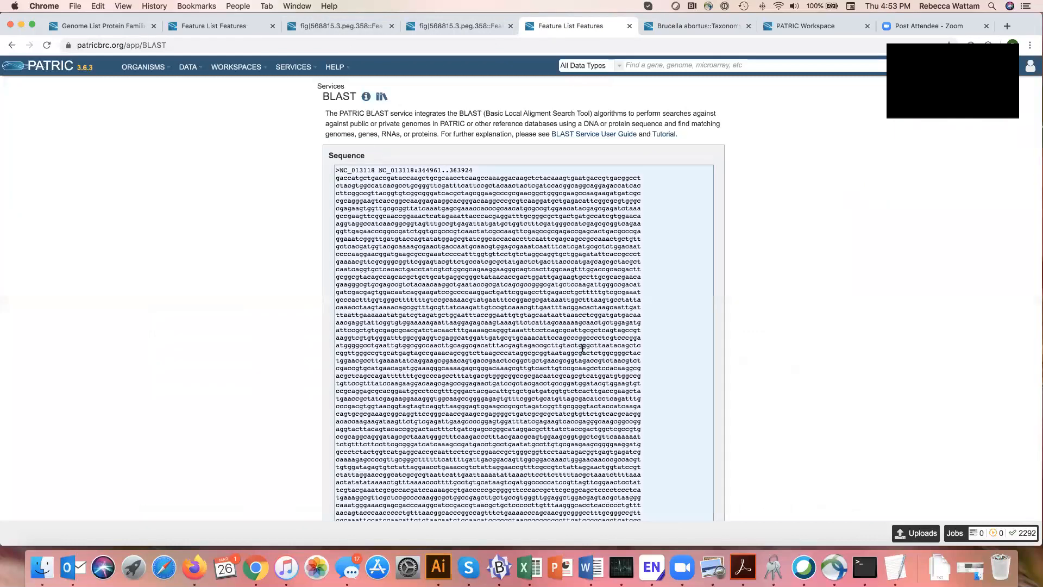
scroll(582, 347, down, 5)
scroll(582, 347, down, 10)
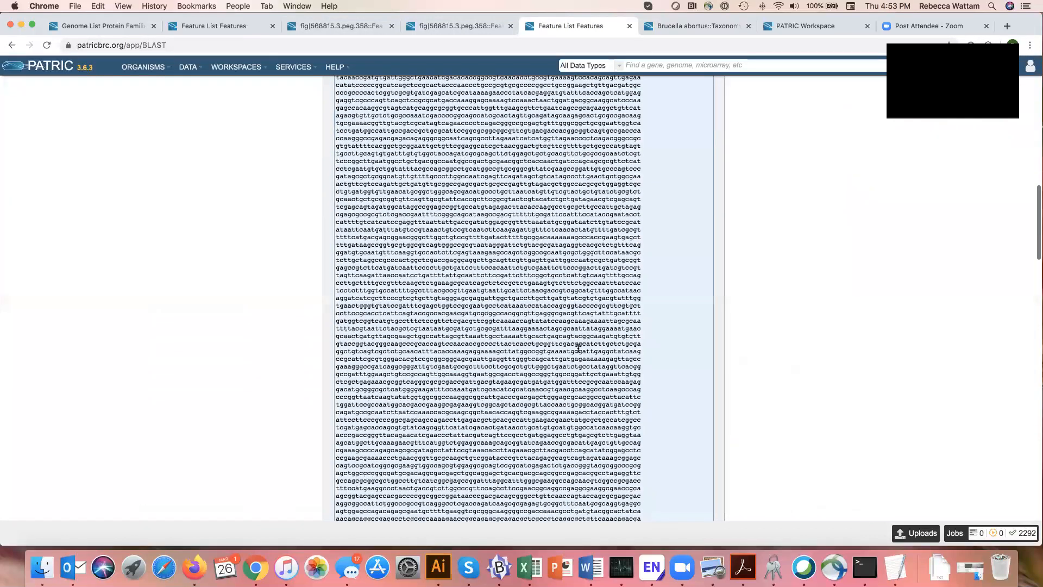
scroll(578, 345, down, 10)
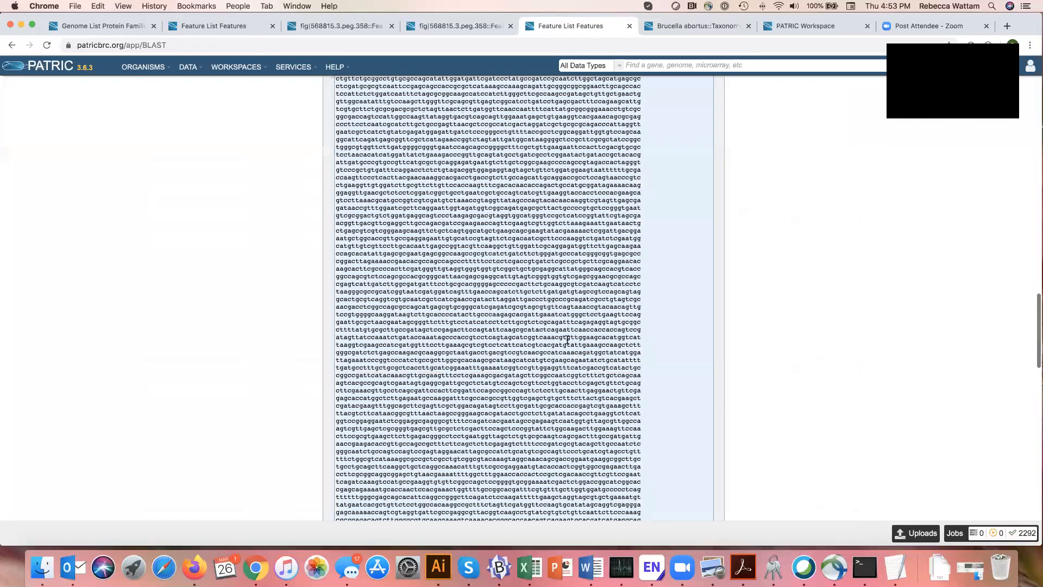
scroll(572, 333, down, 8)
scroll(569, 332, up, 3)
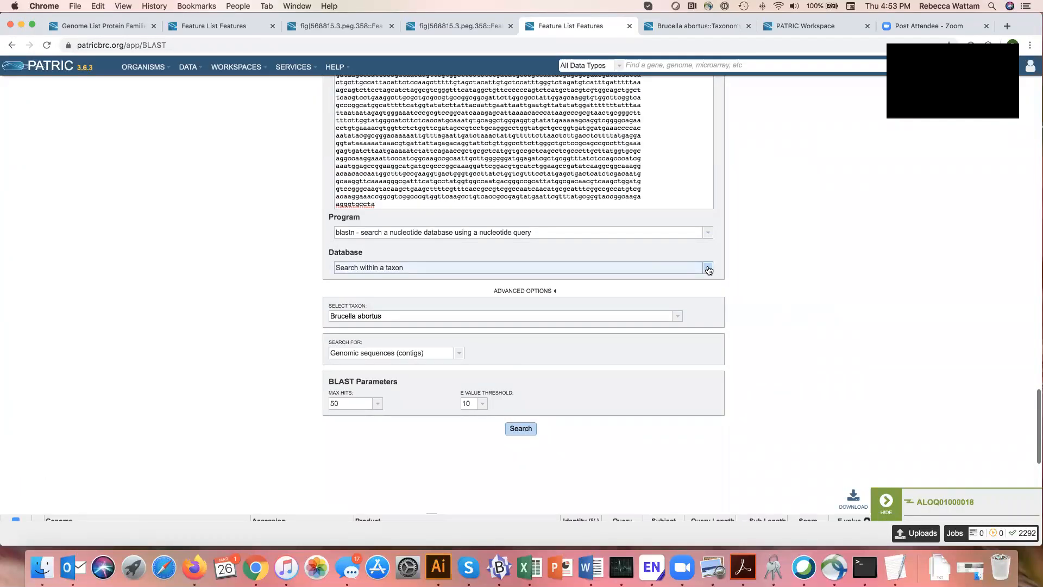
click(708, 268)
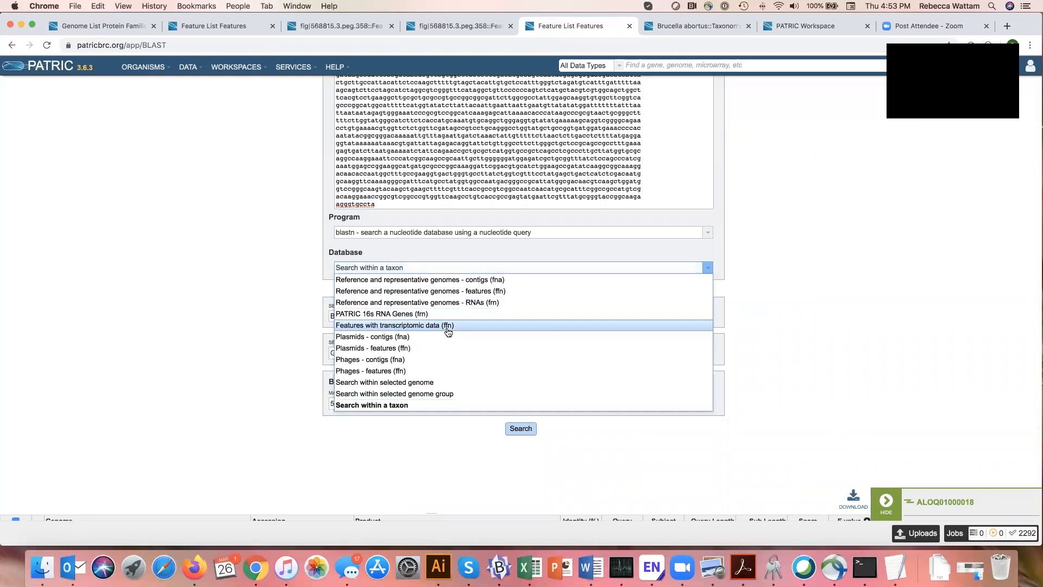
click(371, 337)
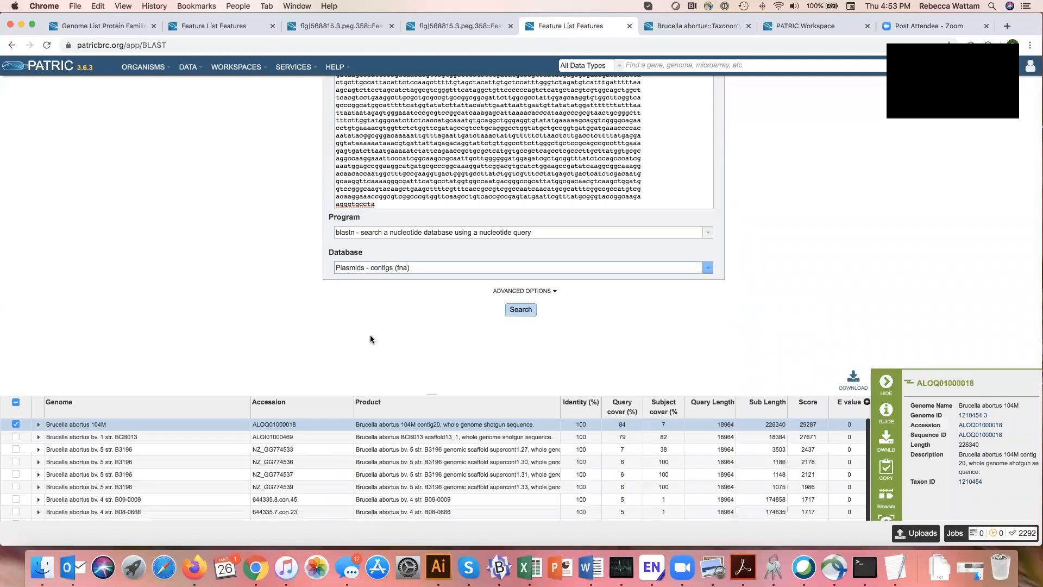
click(522, 311)
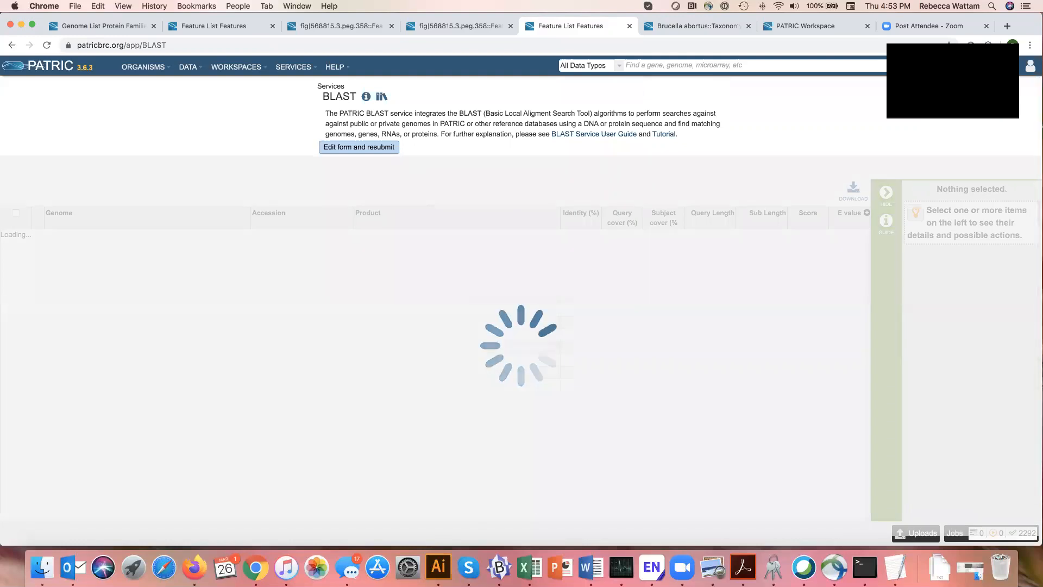